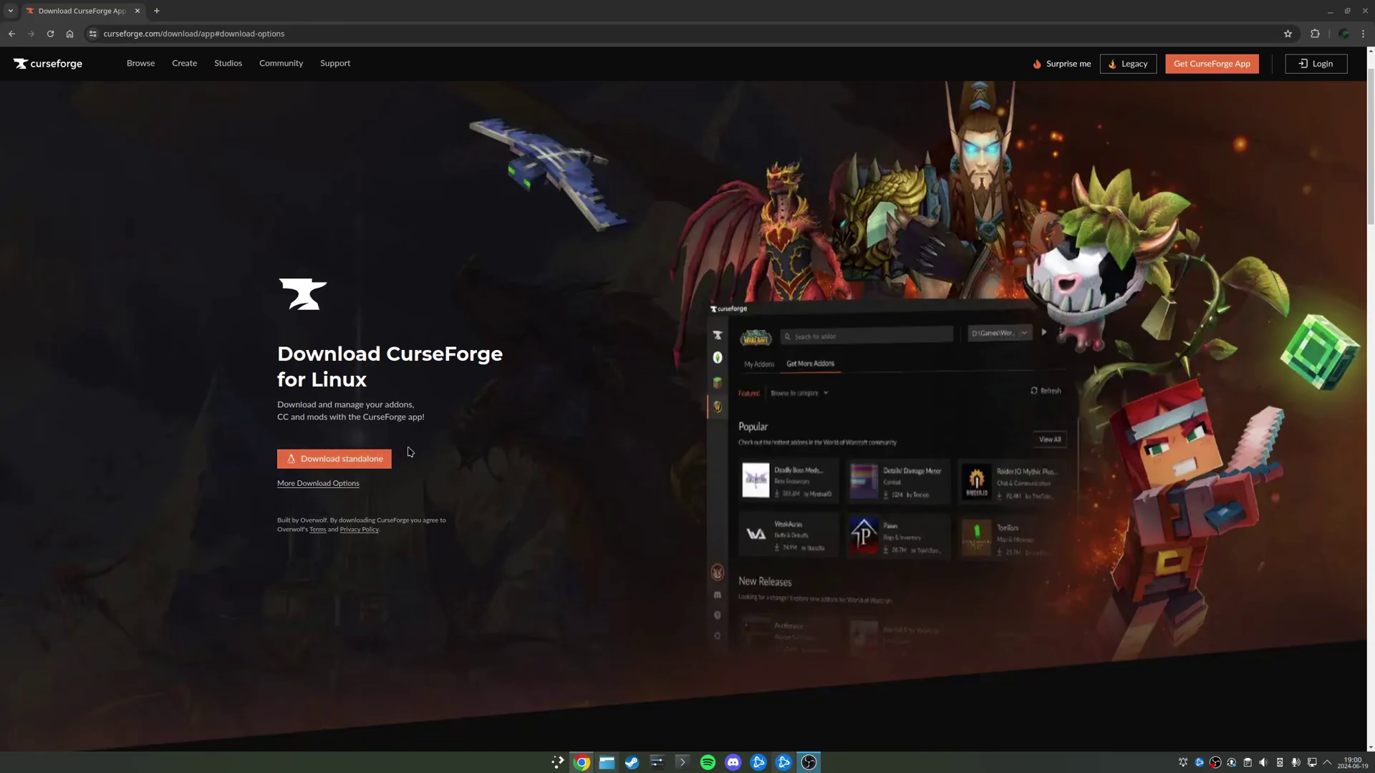
Download the standalone CurseForge build for Linux and save curseforge-latest-linux.zip in the Downloads folder.
scroll(408, 452, "down", 3)
scroll(408, 451, "down", 5)
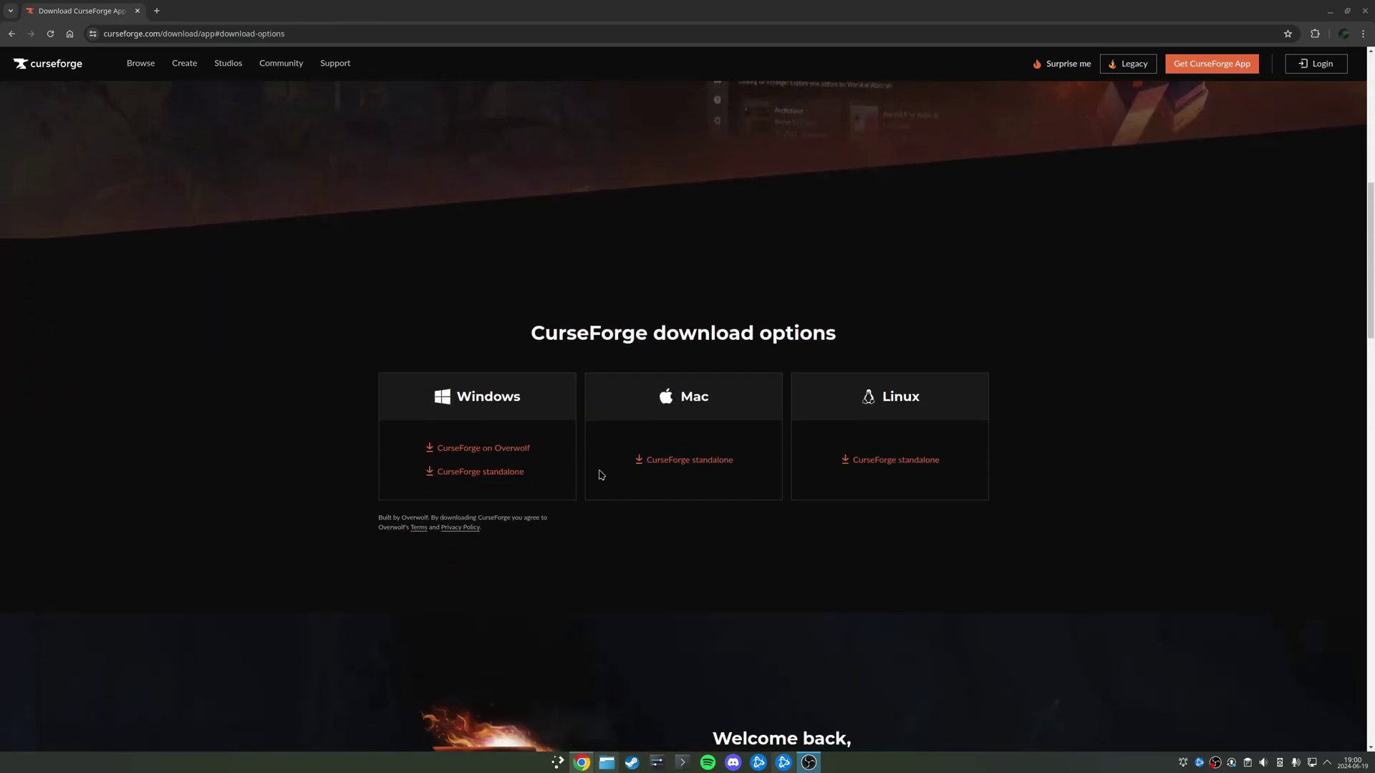
left_click(922, 466)
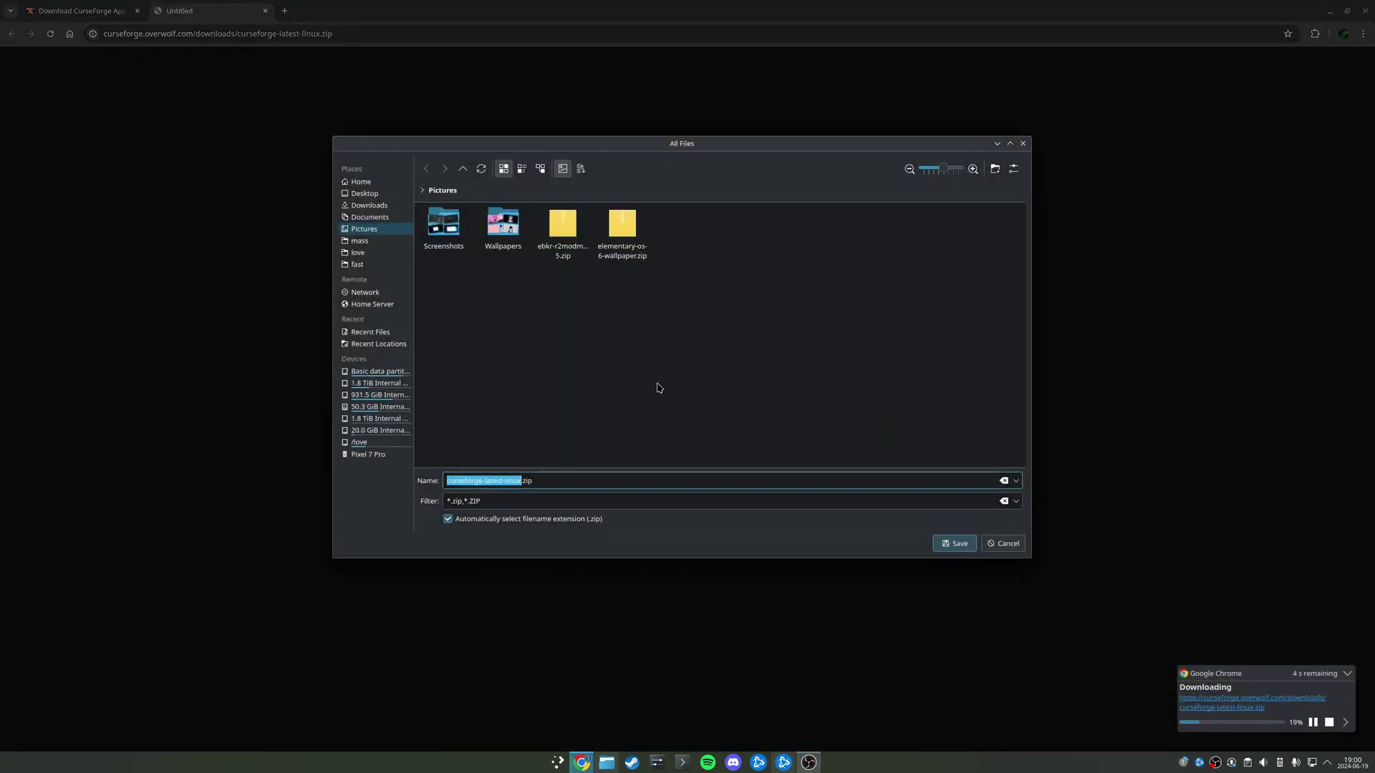
left_click(369, 205)
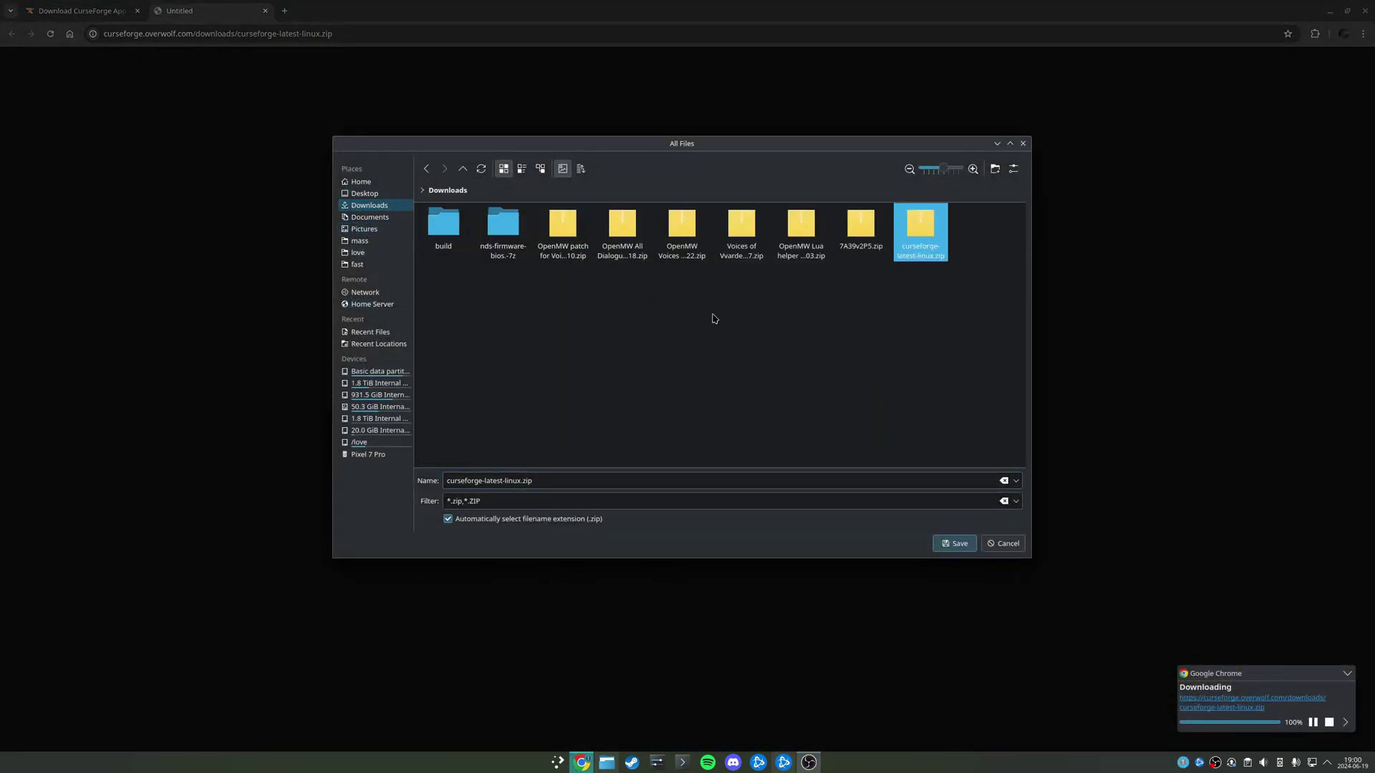
left_click(949, 544)
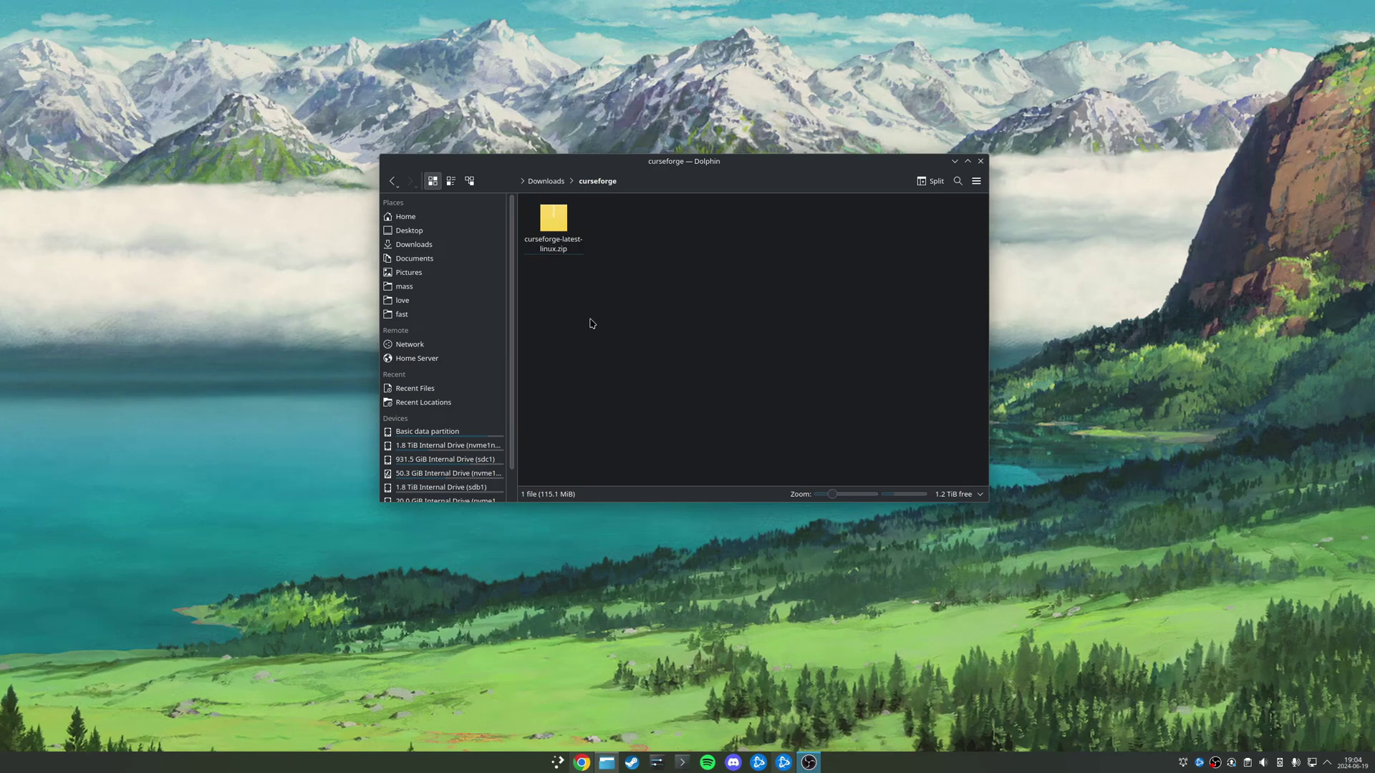
Extract curseforge-latest-linux.zip in its current folder and open the extracted build folder.
right_click(549, 237)
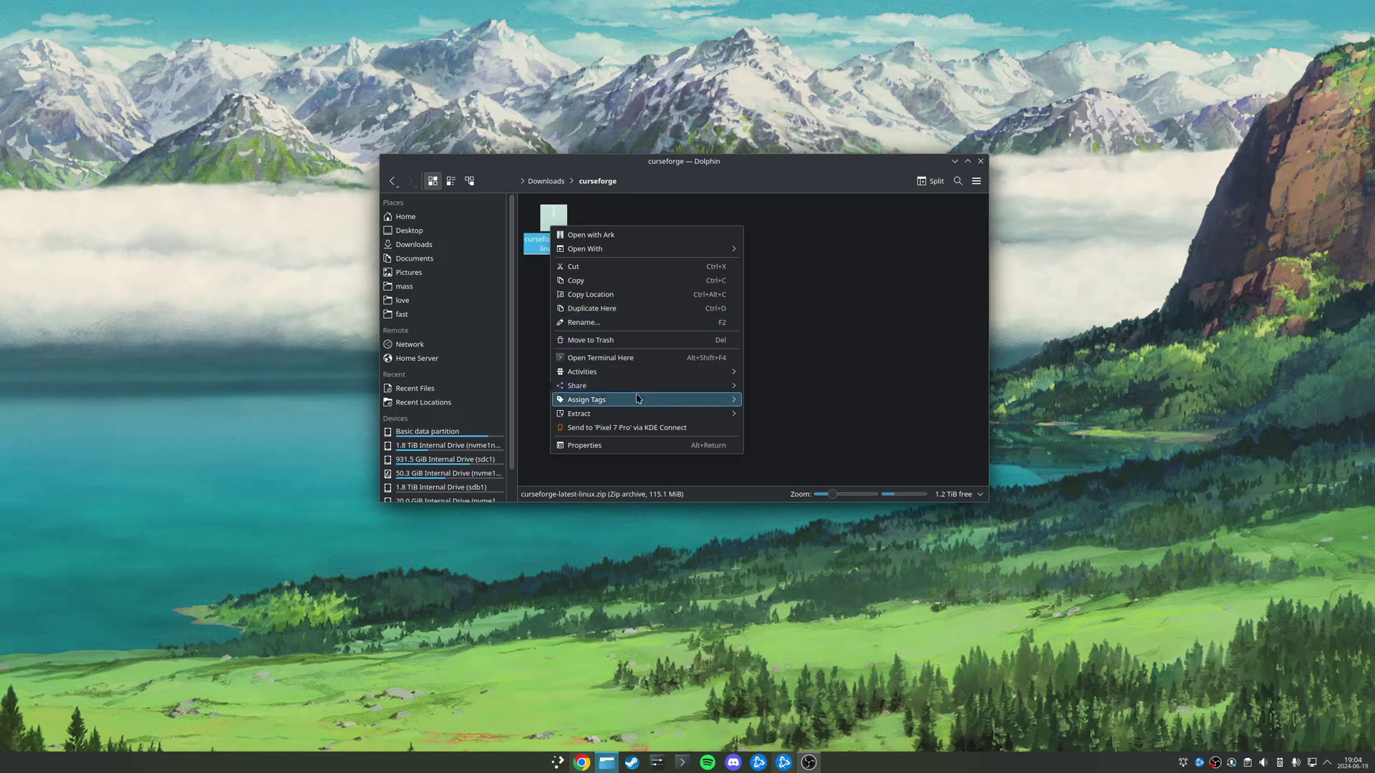
mouse_move(621, 417)
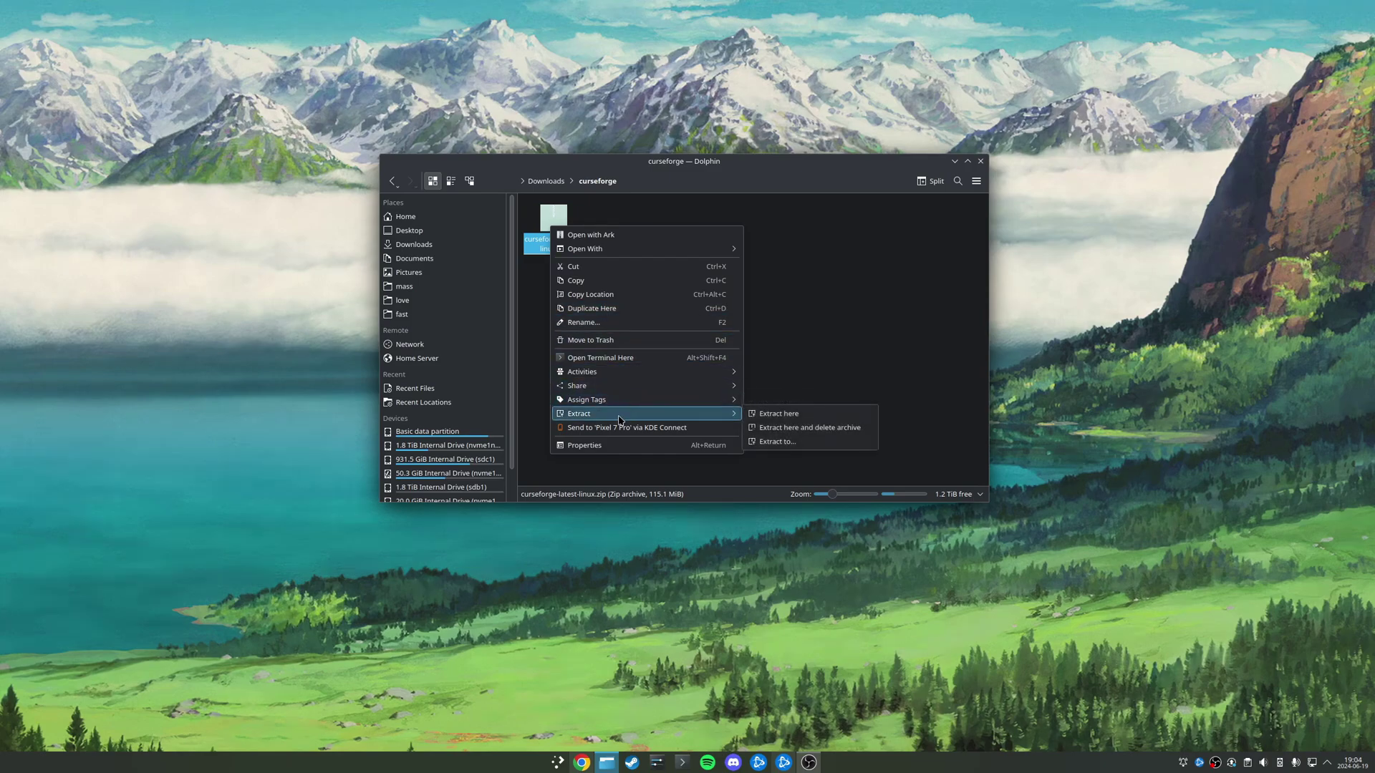
left_click(763, 415)
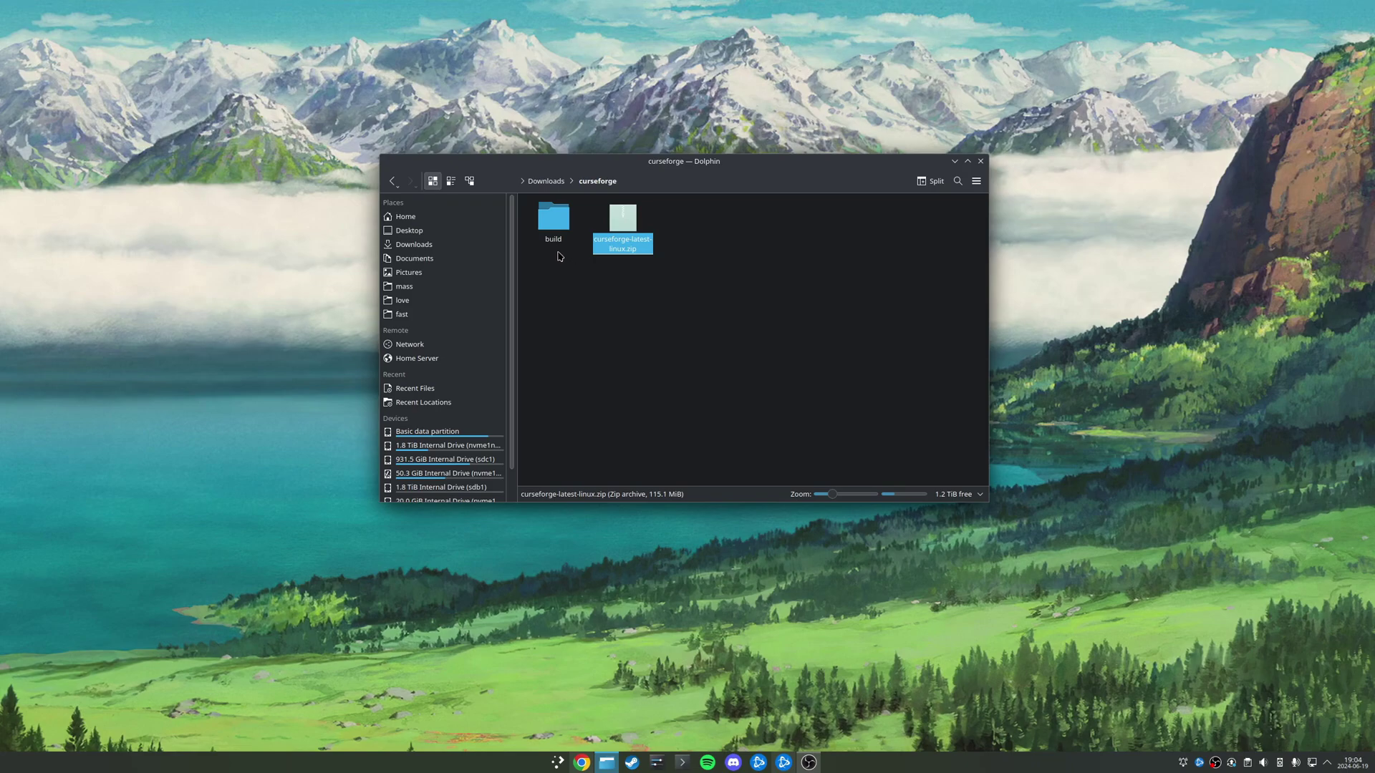
double_click(544, 228)
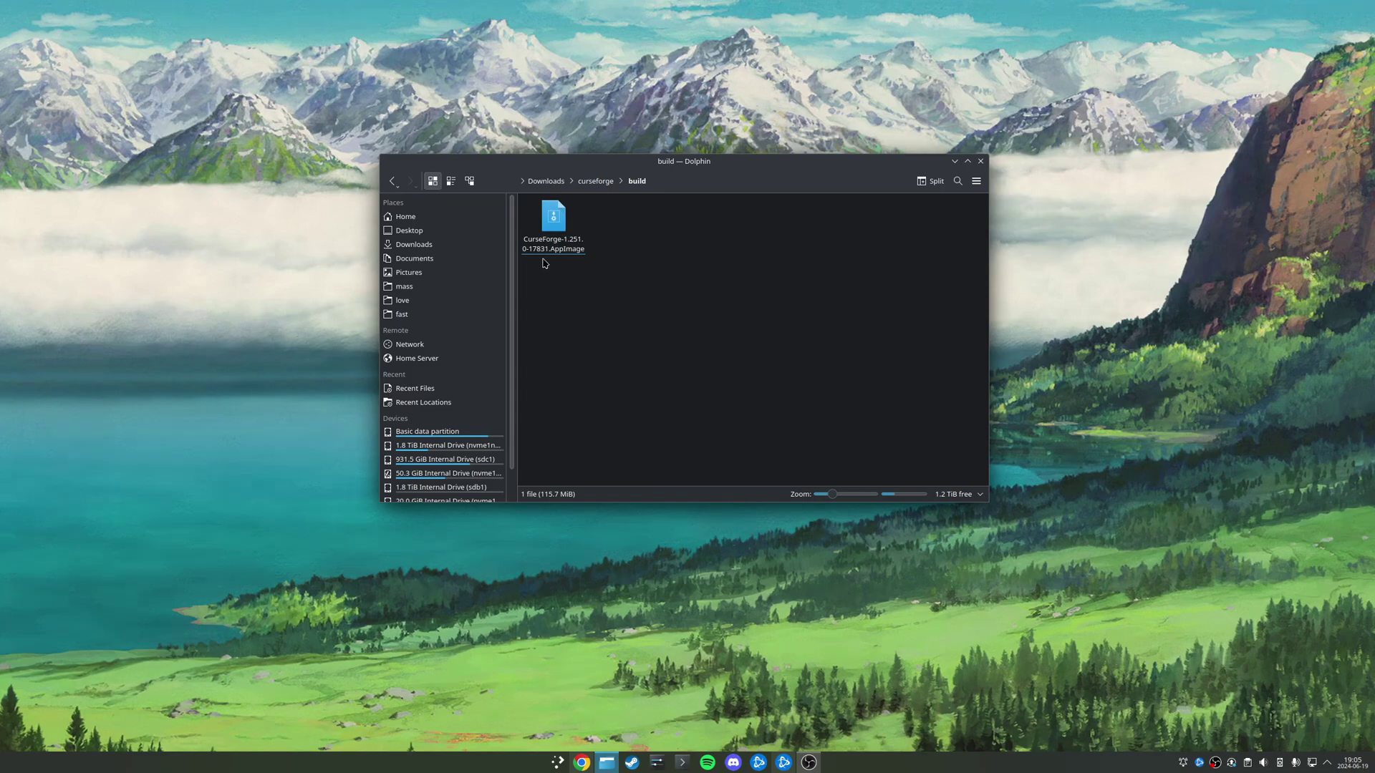
Open the properties of the CurseForge AppImage in the build folder, and launch the AppImage.
right_click(553, 235)
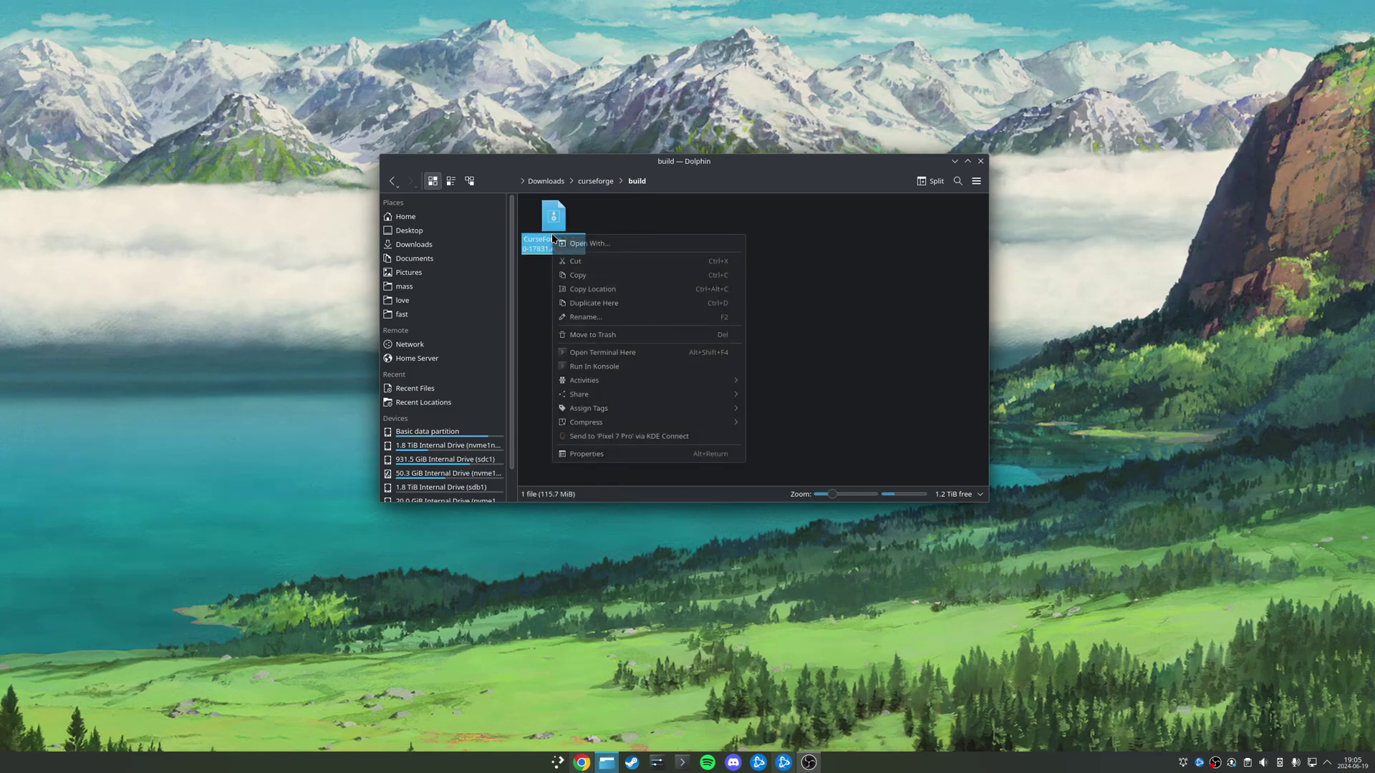
left_click(600, 457)
left_click(649, 212)
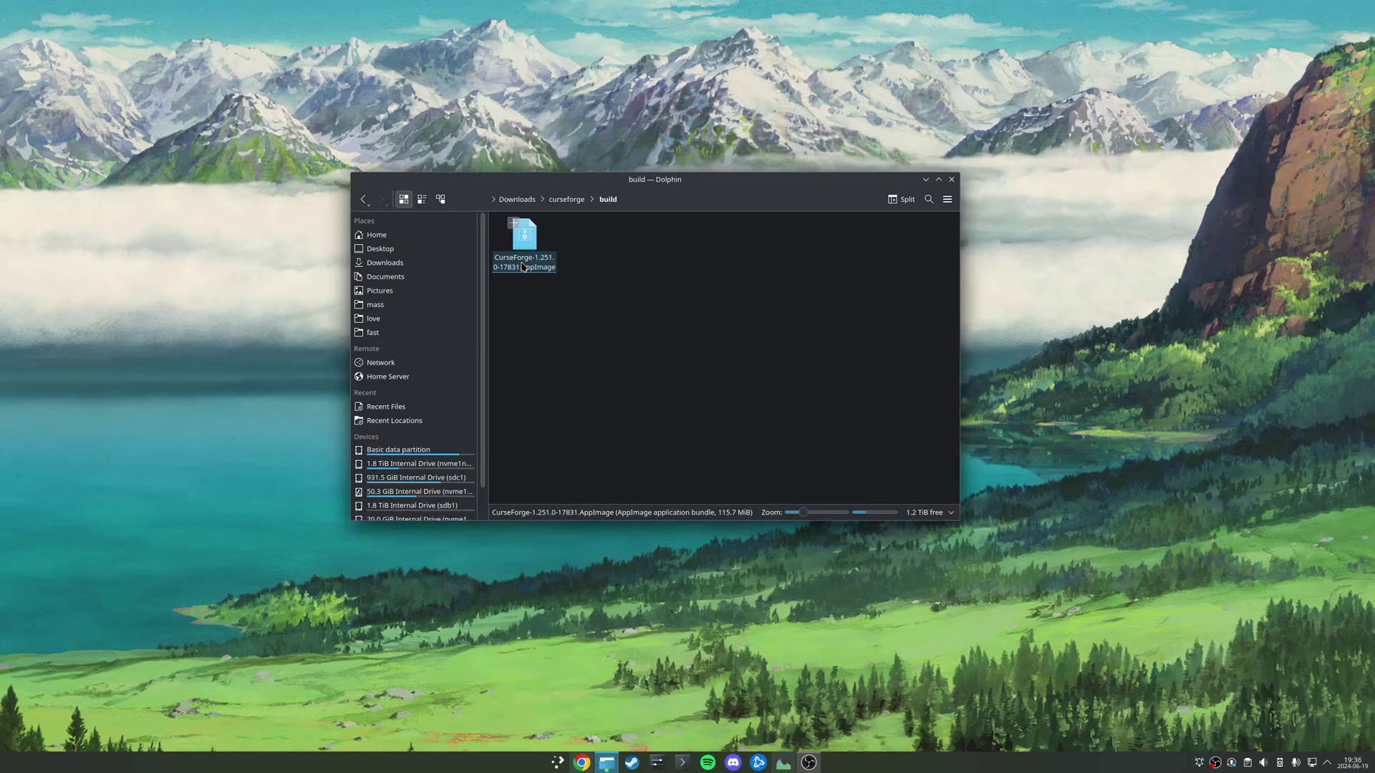
left_click(523, 265)
double_click(523, 264)
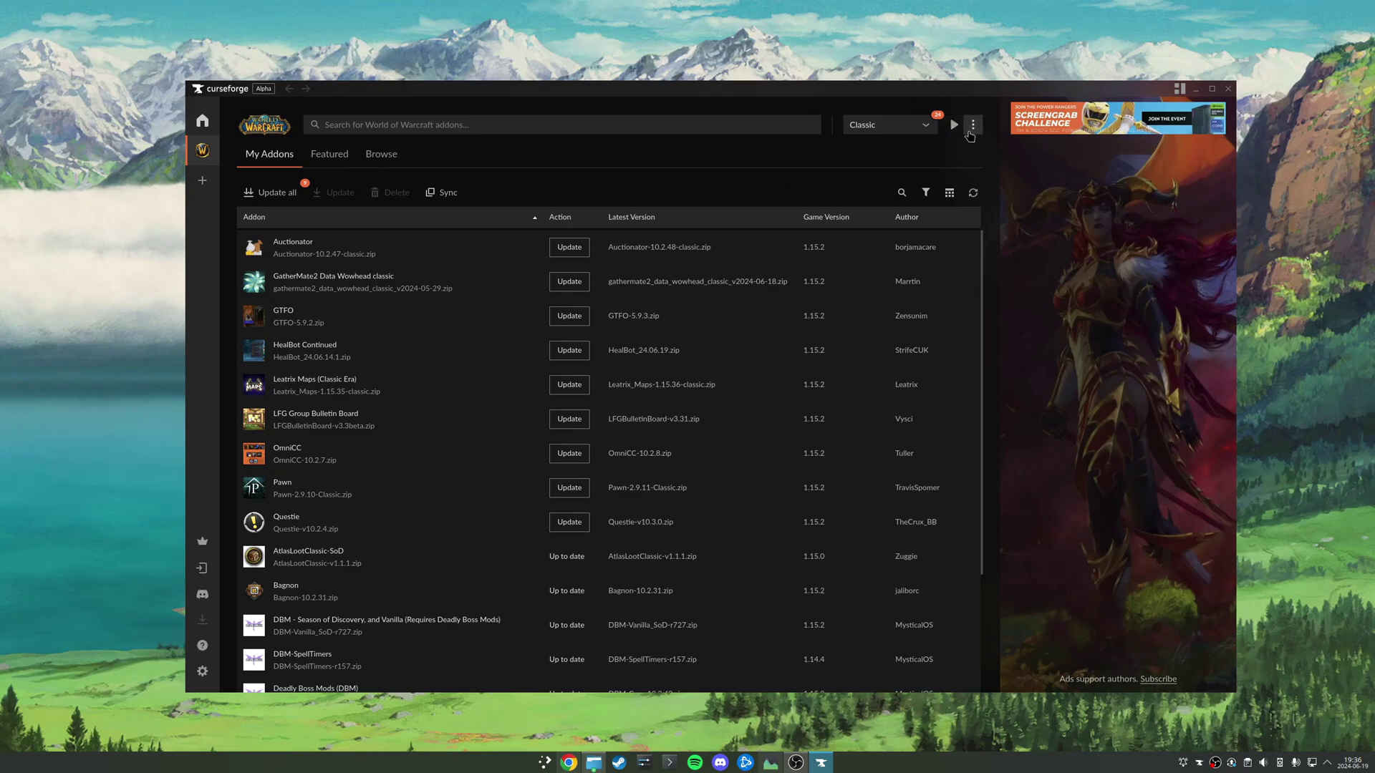
Start manually adding a World of Warcraft game and show hidden files in the home folder of the folder chooser.
left_click(971, 126)
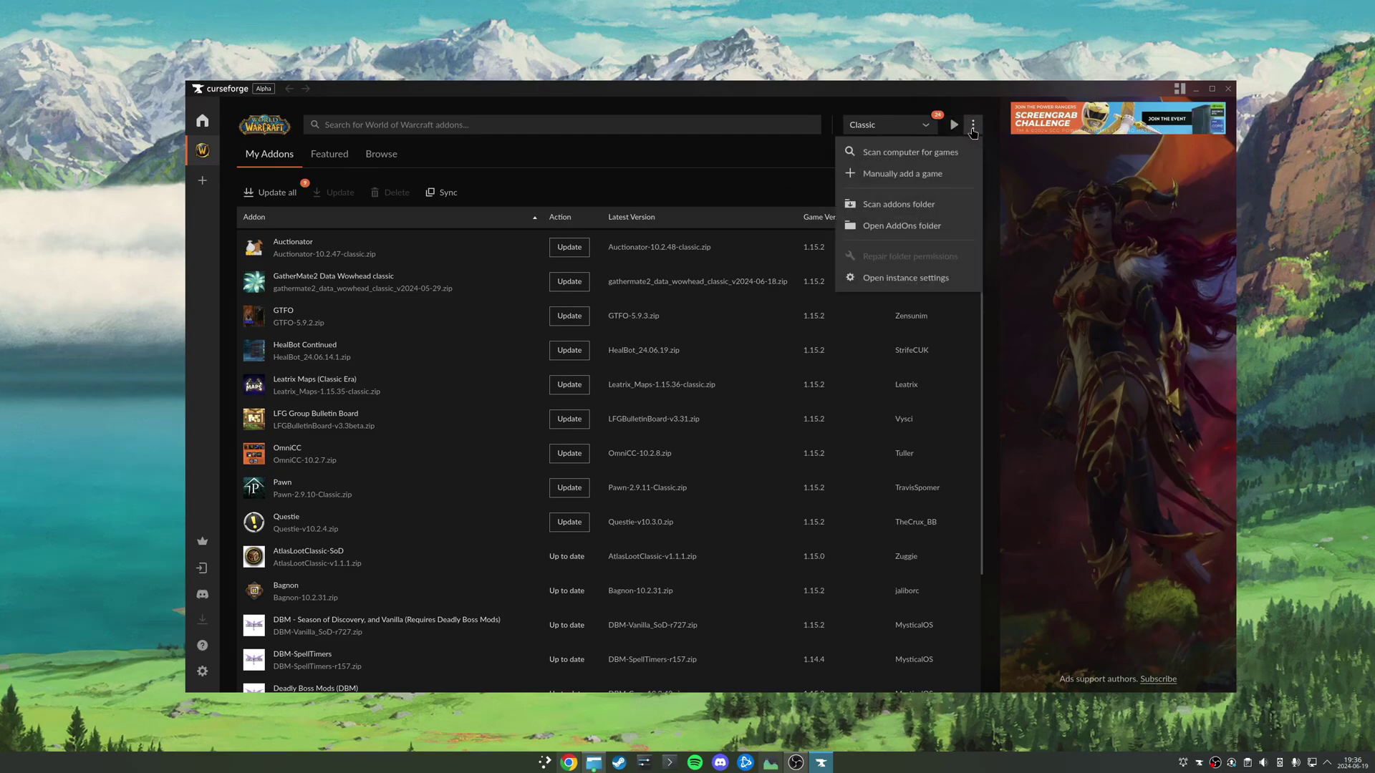
left_click(902, 174)
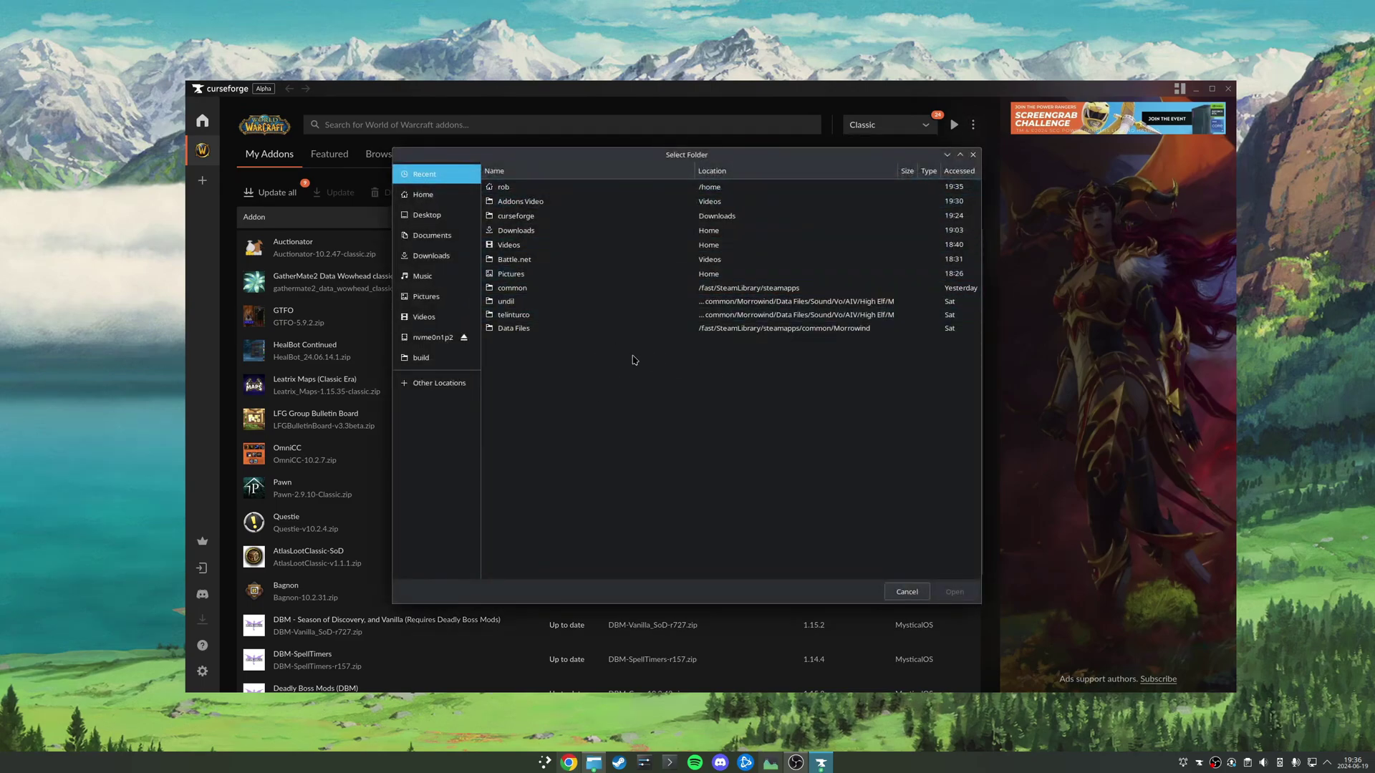
left_click(446, 200)
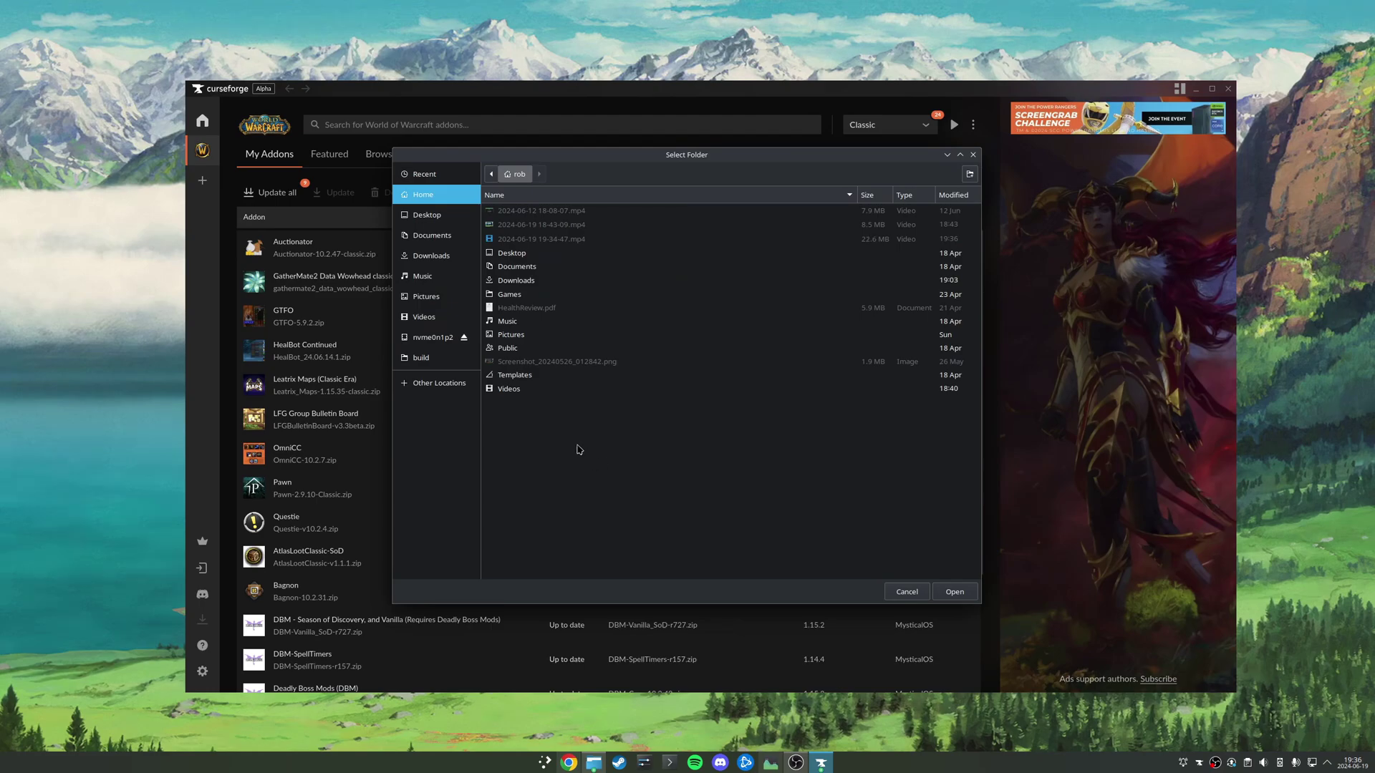
right_click(567, 436)
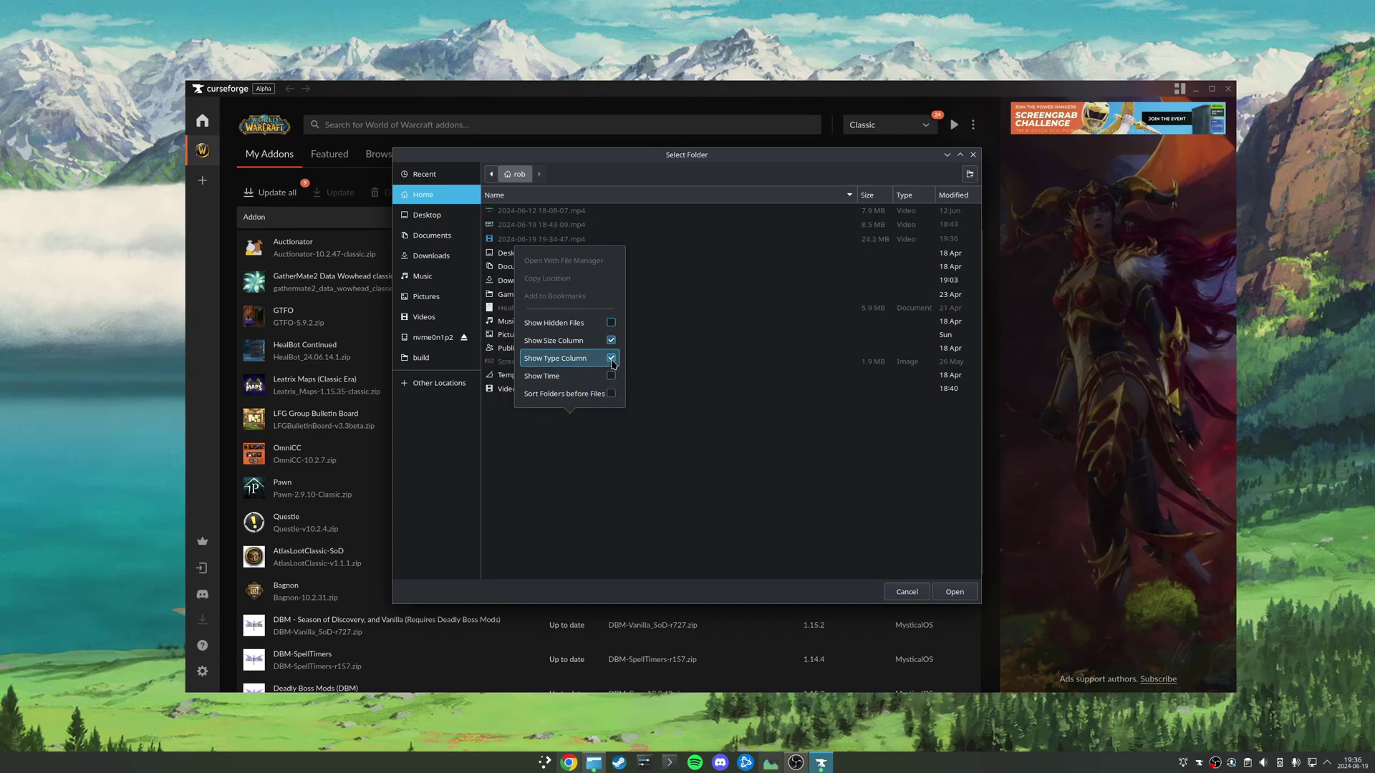
left_click(610, 323)
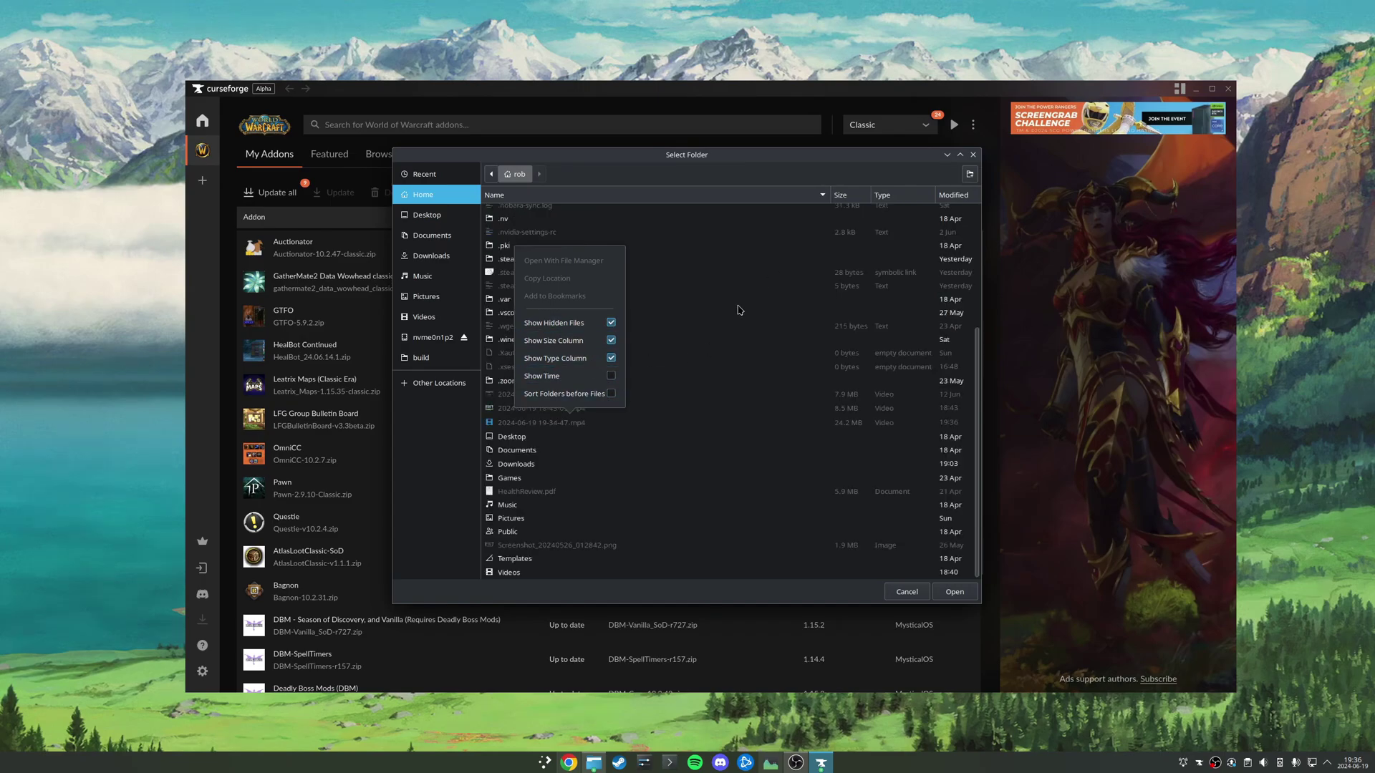
left_click(737, 312)
scroll(594, 344, "up", 5)
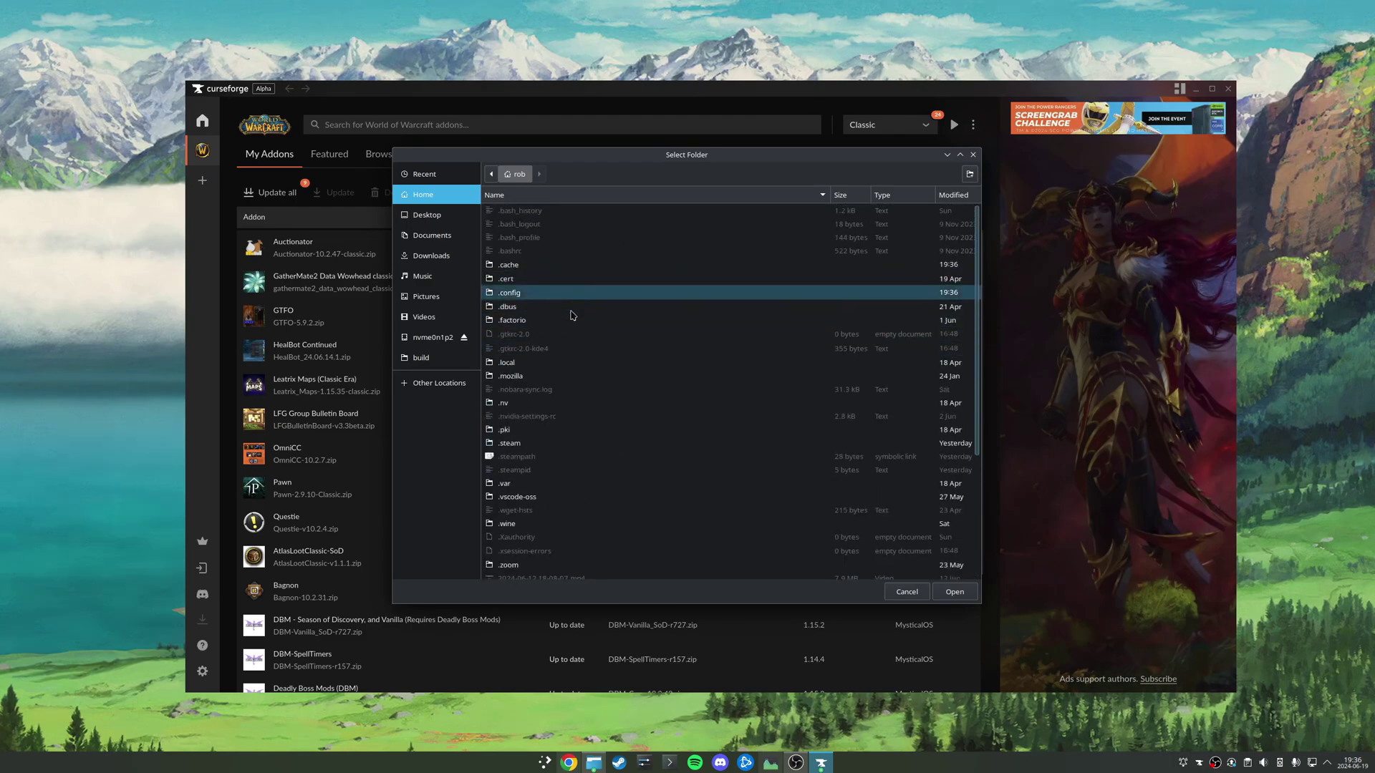
Browse from the home folder to .local/share/bottles/bottles/battlenet/drive_c.
double_click(549, 364)
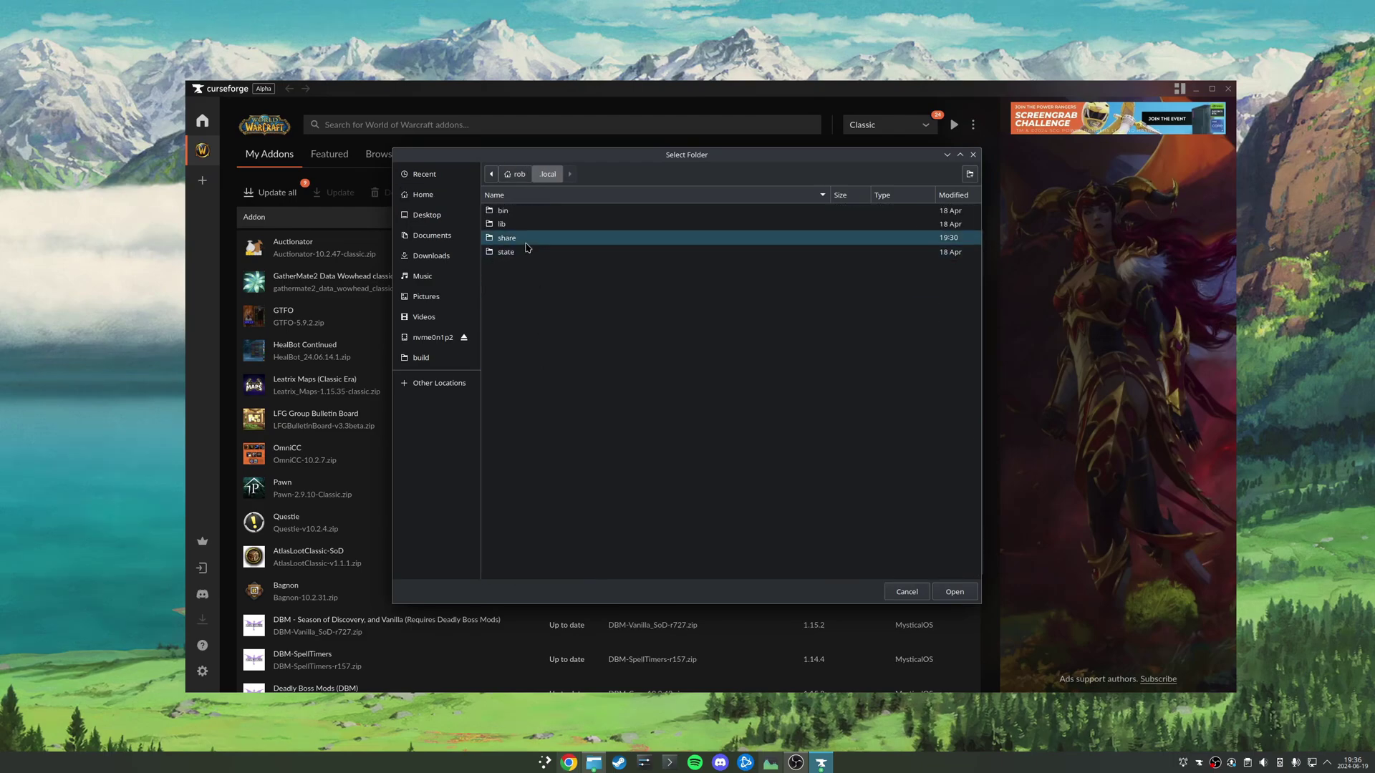
double_click(526, 241)
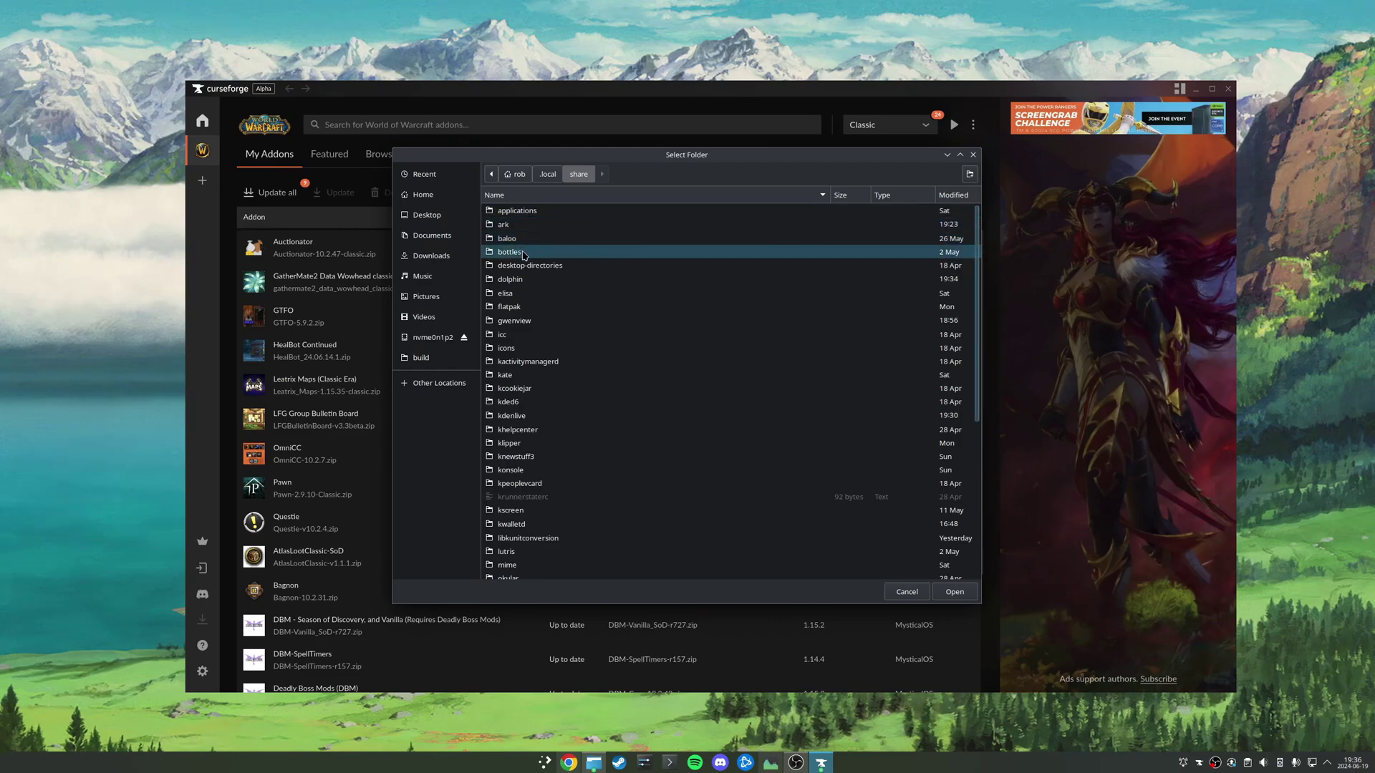
double_click(524, 253)
double_click(539, 213)
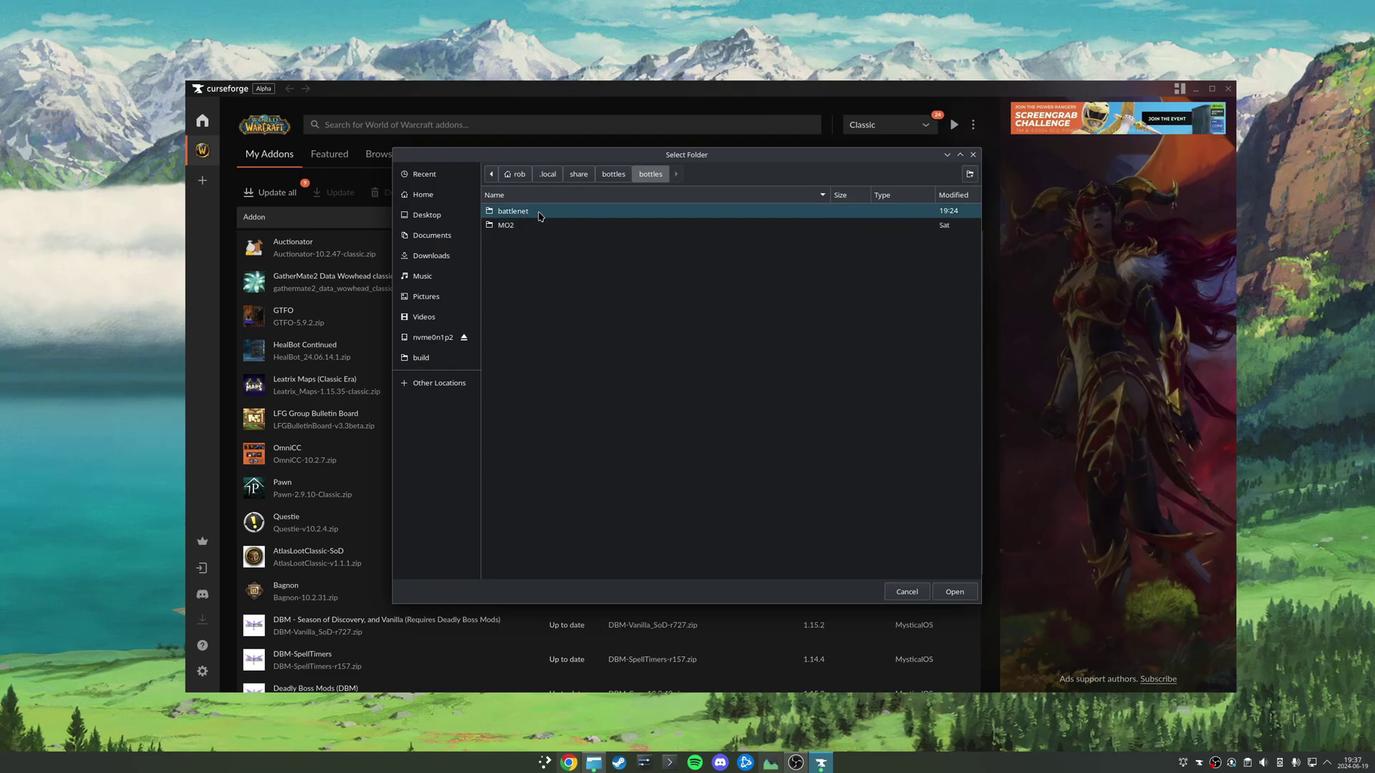
double_click(541, 213)
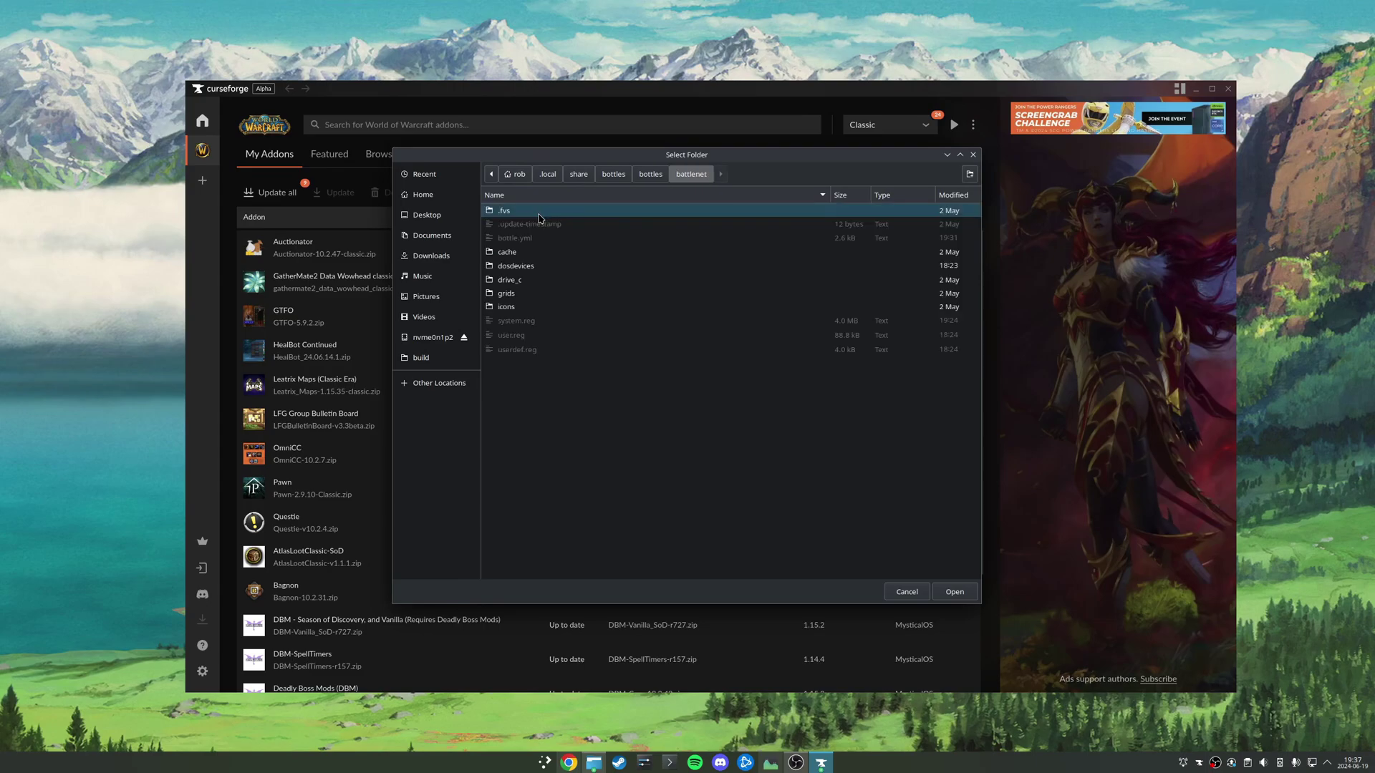
double_click(529, 279)
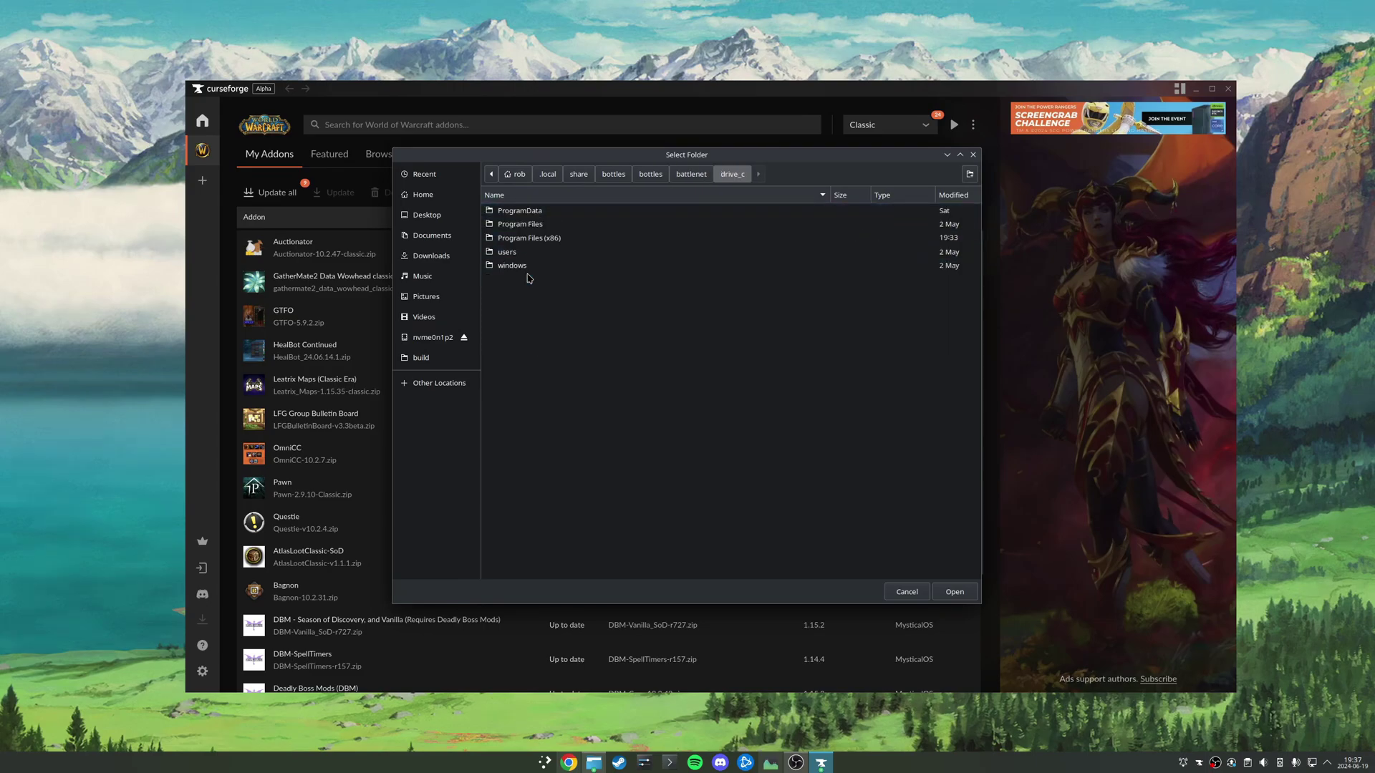
Go to Program Files (x86)/World of Warcraft and add its _classic_era_ folder as a tracked game.
left_click(542, 239)
left_click(542, 225)
left_click(542, 241)
double_click(542, 240)
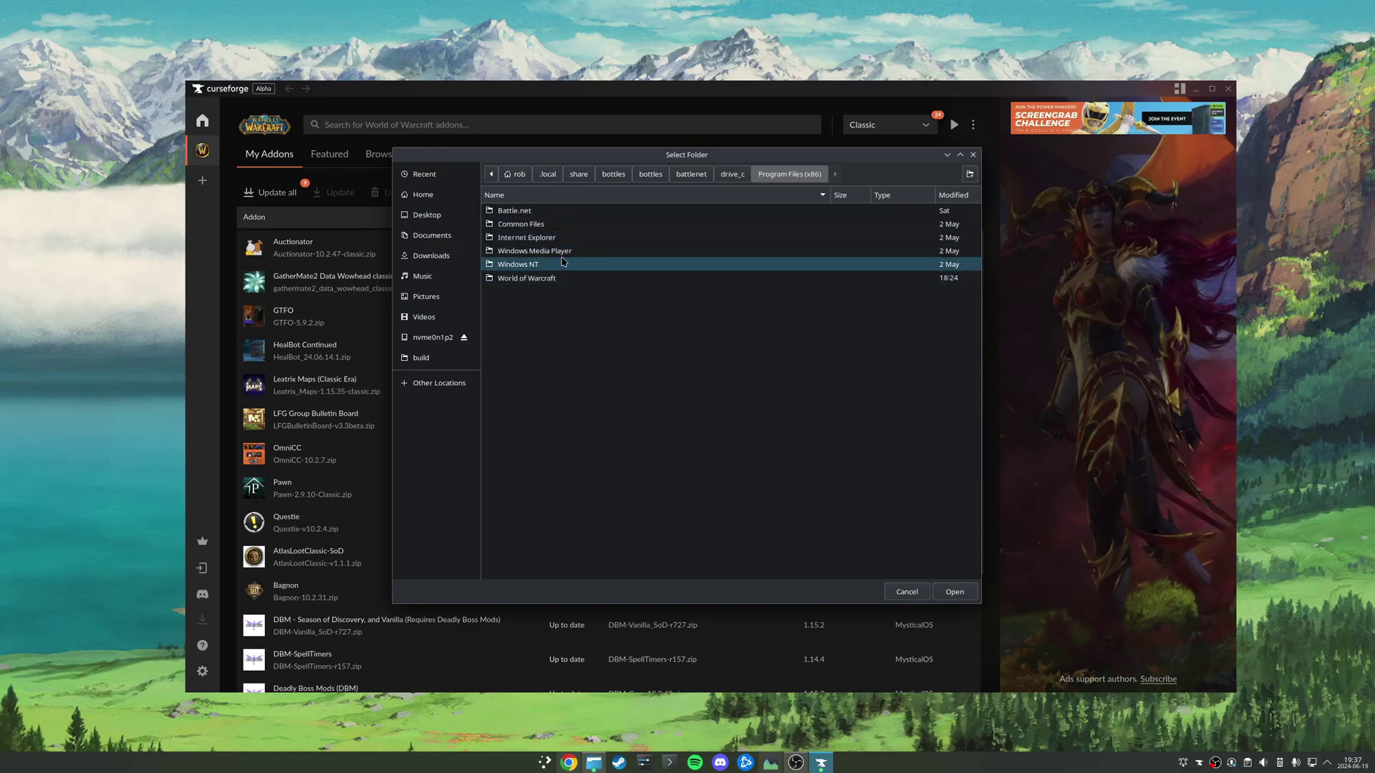
left_click(557, 279)
double_click(557, 279)
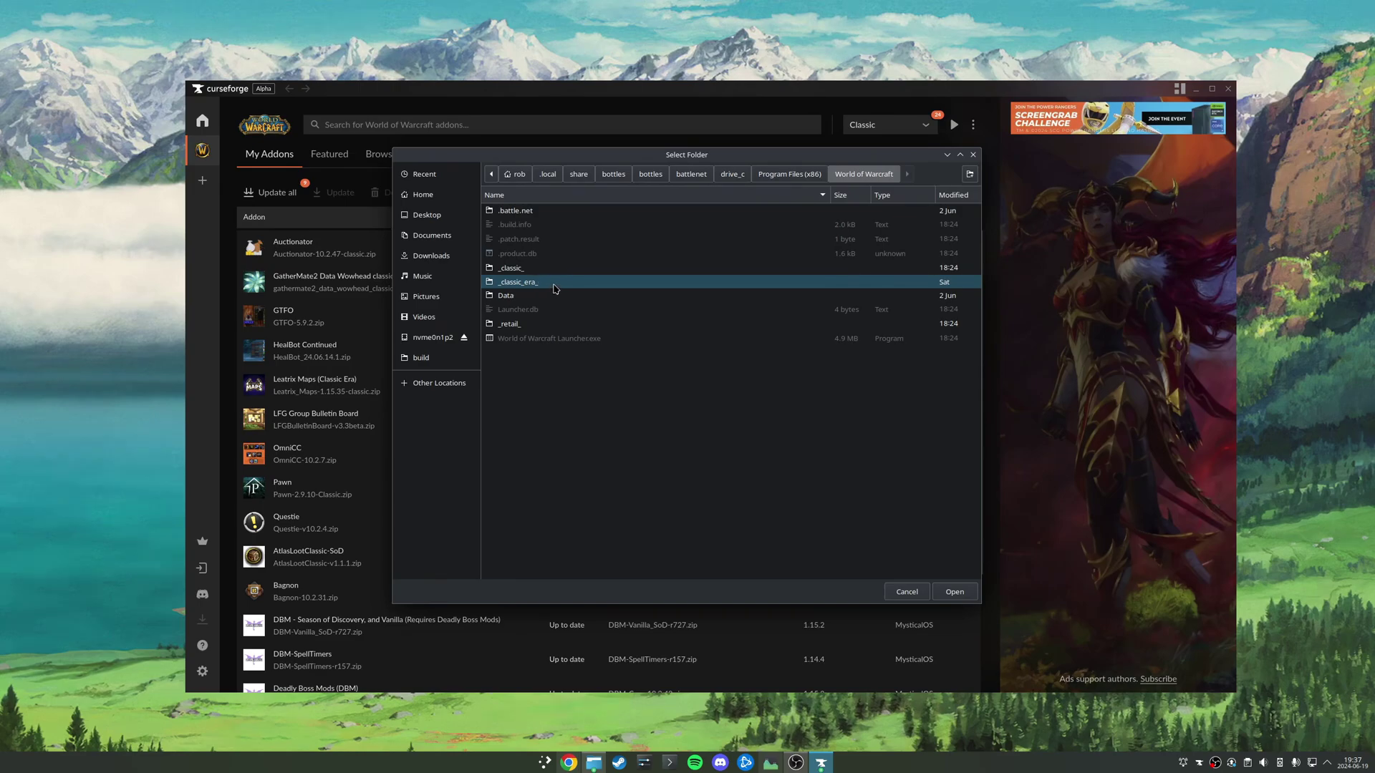
left_click(552, 285)
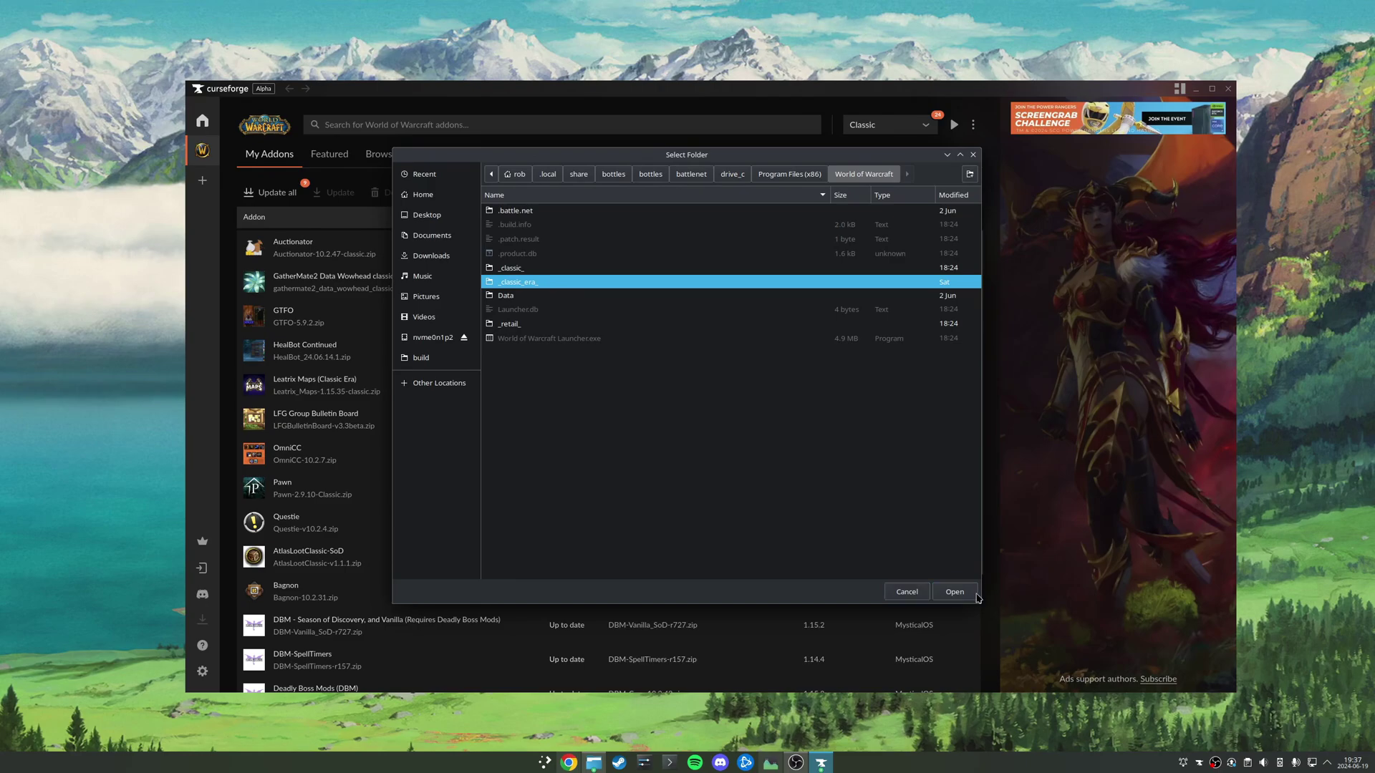
left_click(968, 594)
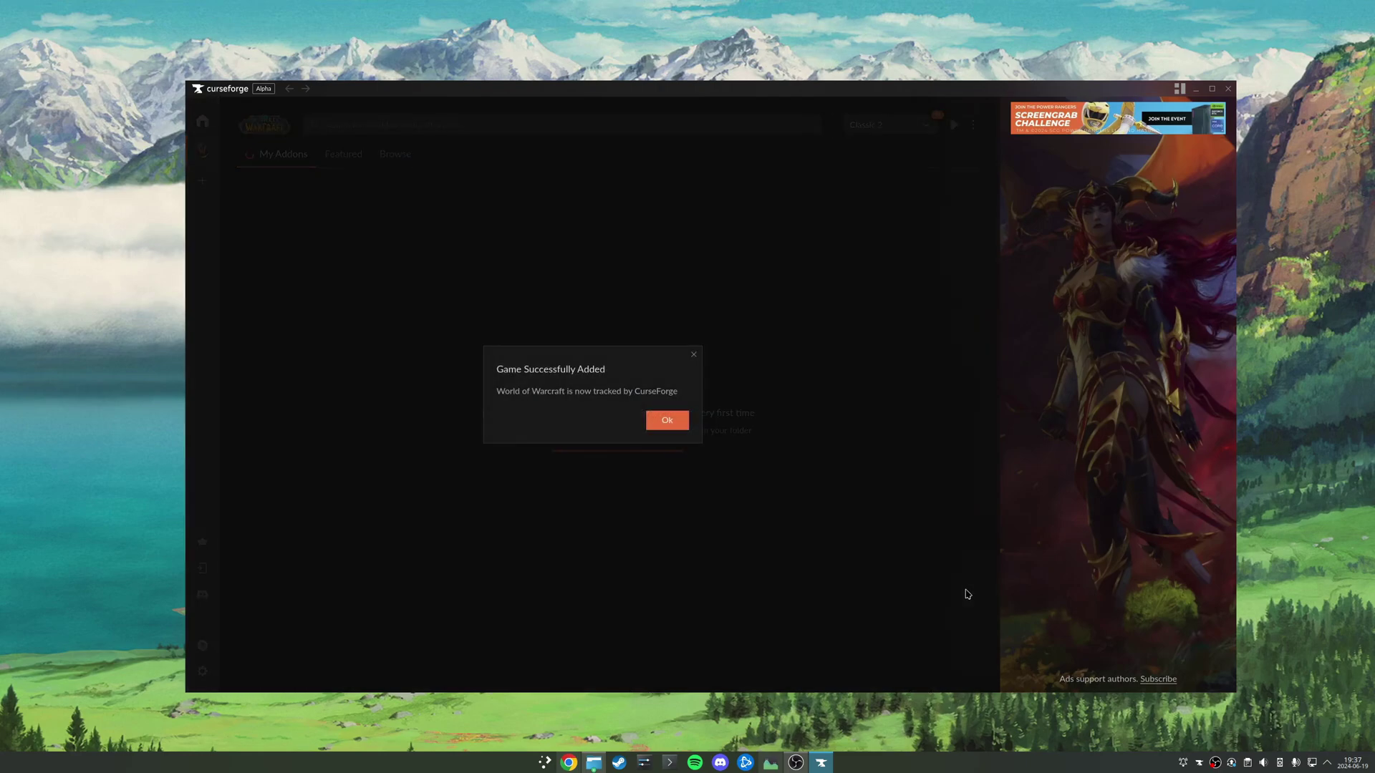
left_click(667, 423)
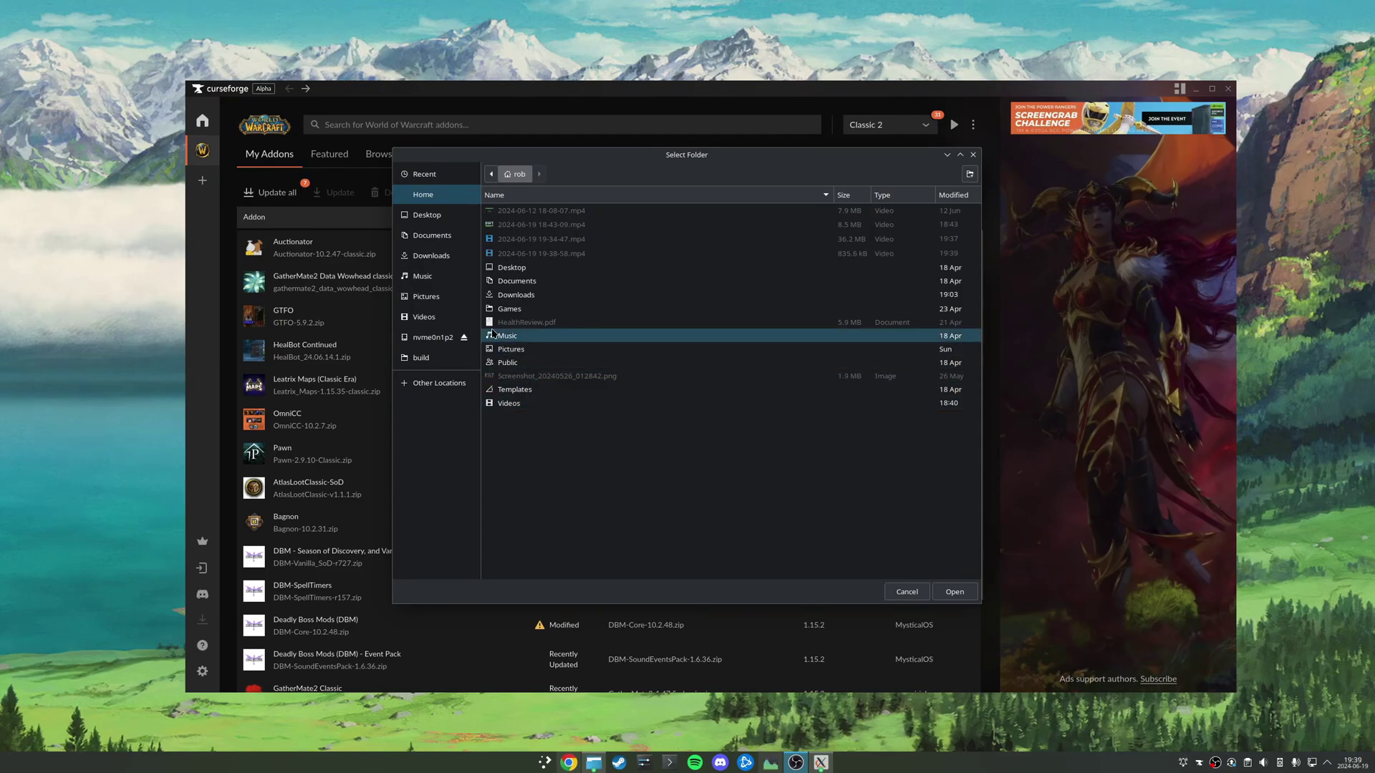
Browse to Games/battlenet/drive_c/Program Files (x86)/World of Warcraft in the home folder and select the _classic_era_ folder.
left_click(528, 310)
double_click(528, 310)
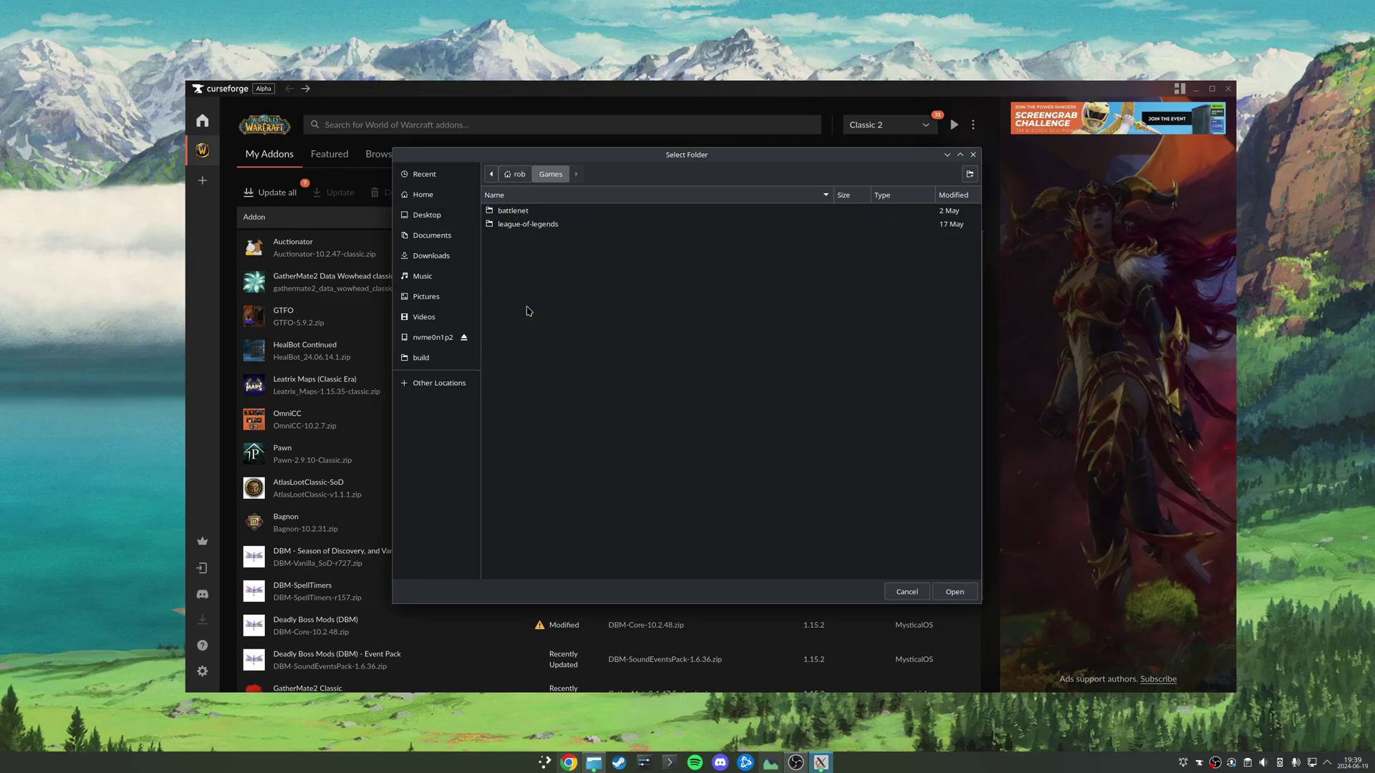
double_click(513, 209)
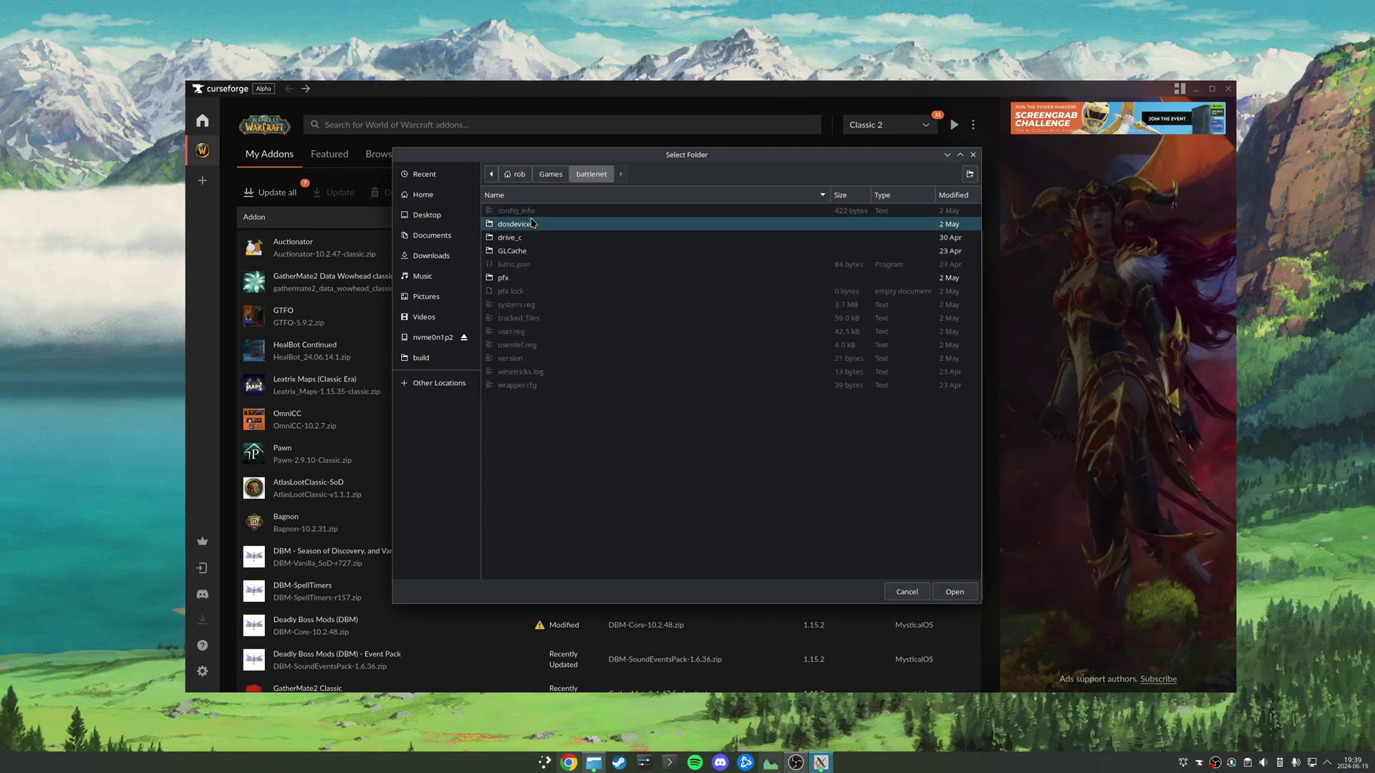
double_click(511, 237)
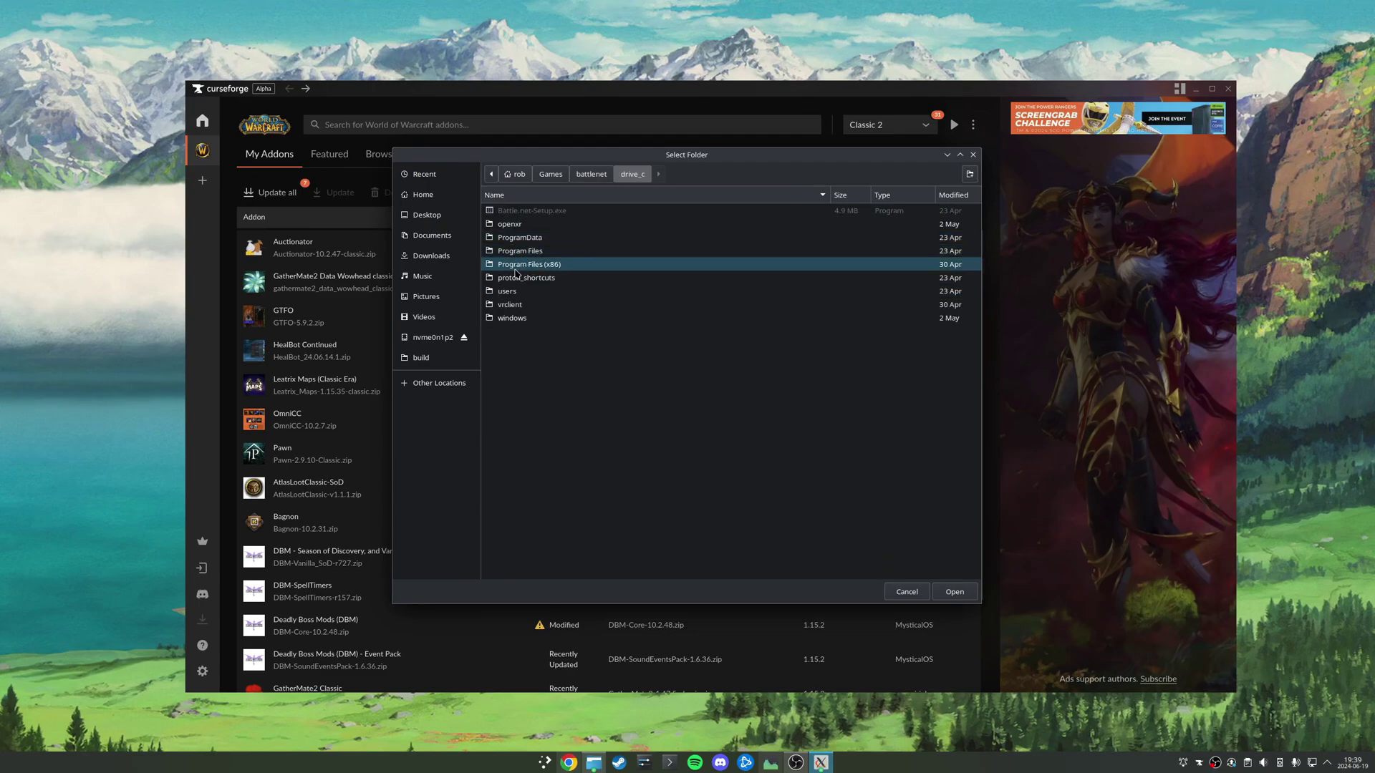
double_click(517, 265)
double_click(519, 293)
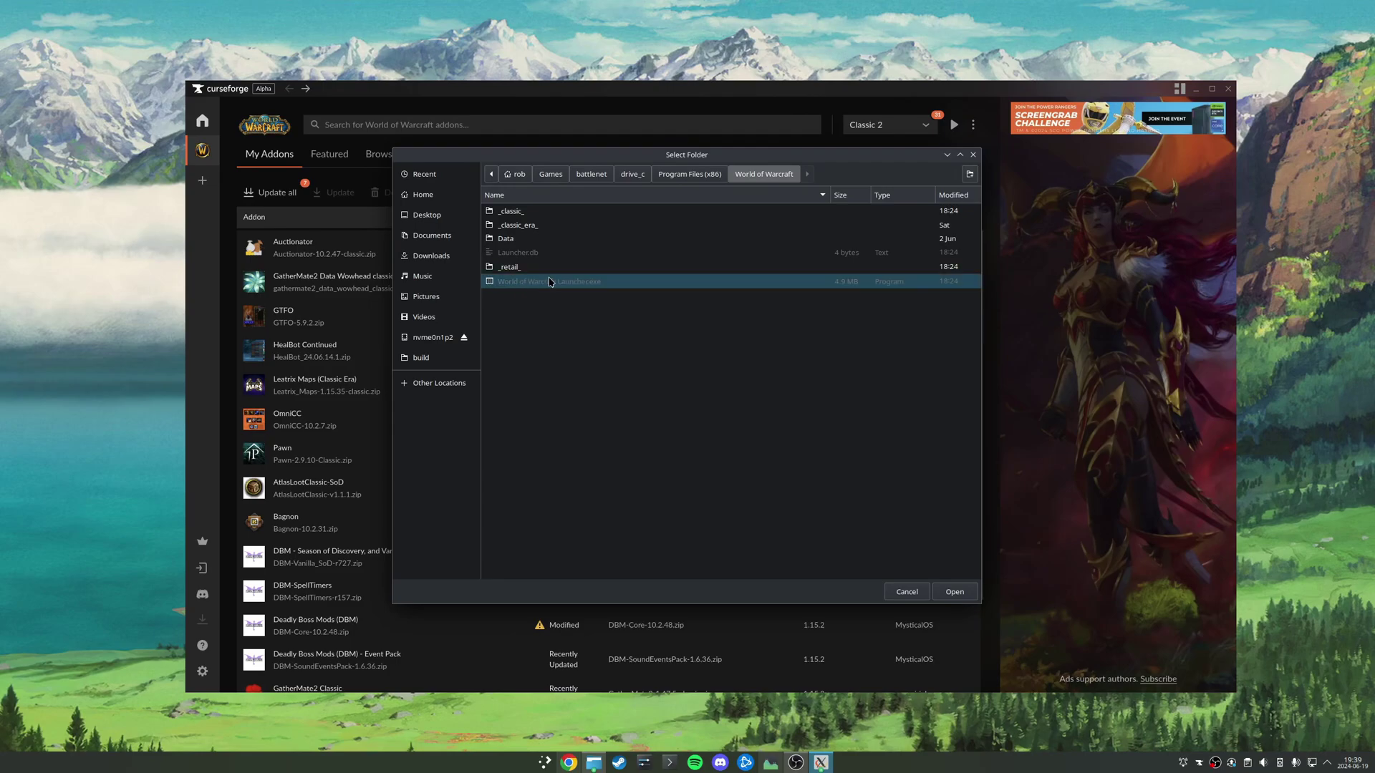
left_click(537, 268)
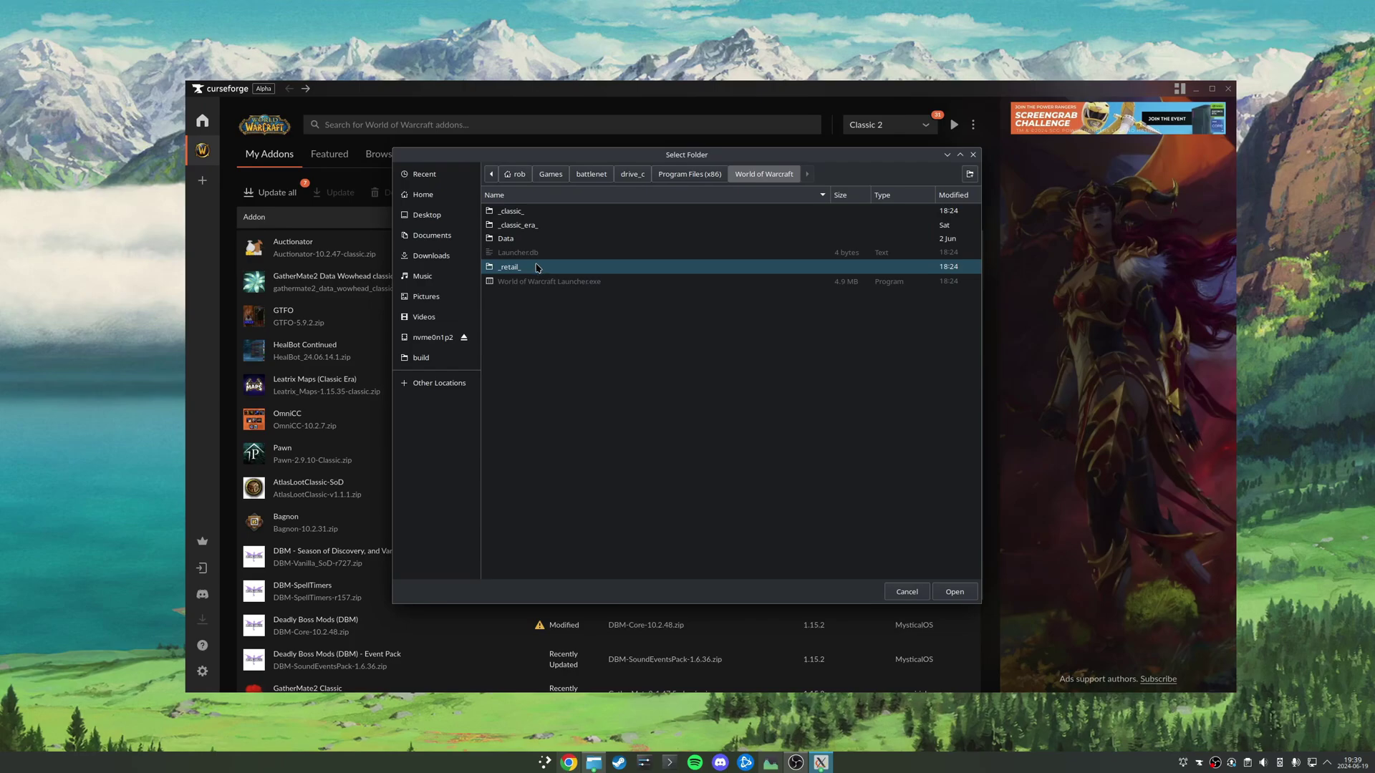
left_click(517, 224)
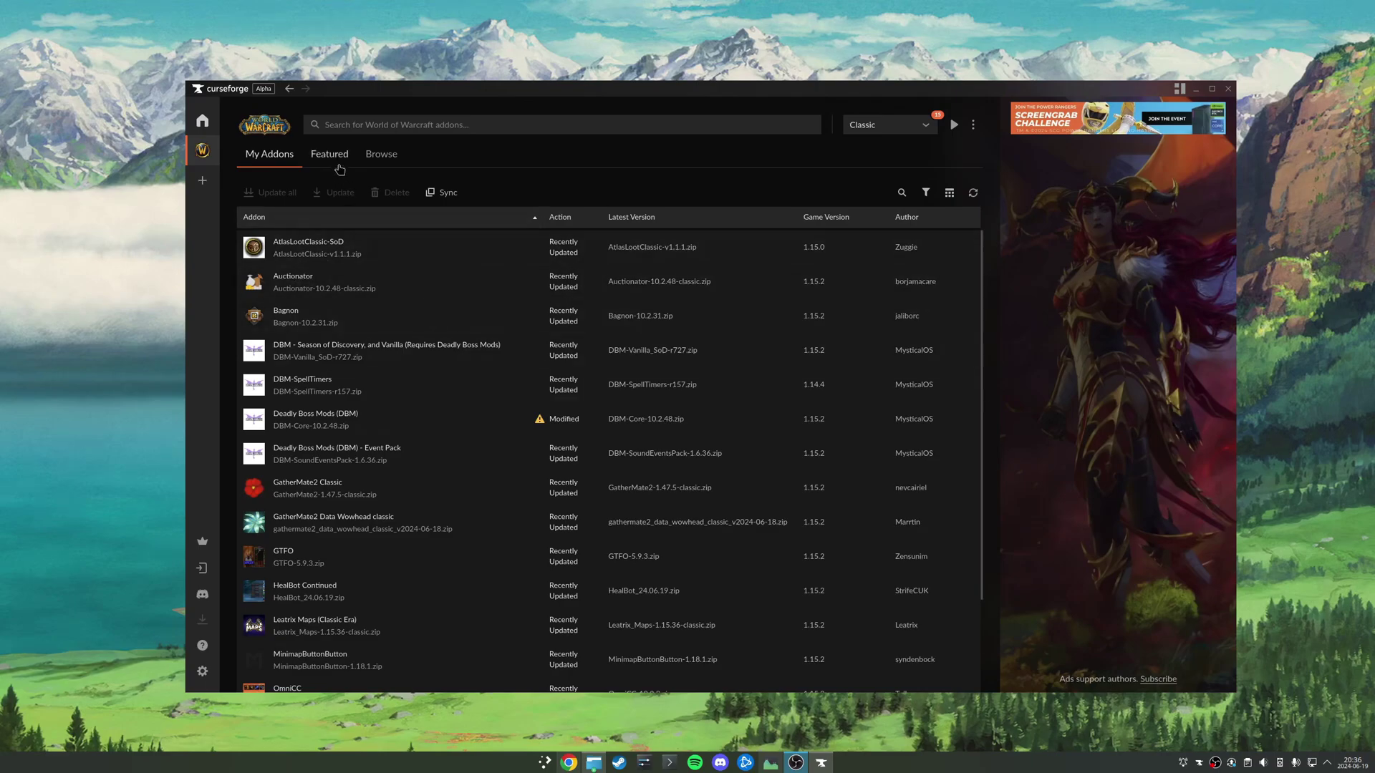
Look through the featured addons and the full catalogue of World of Warcraft Classic addons.
left_click(329, 157)
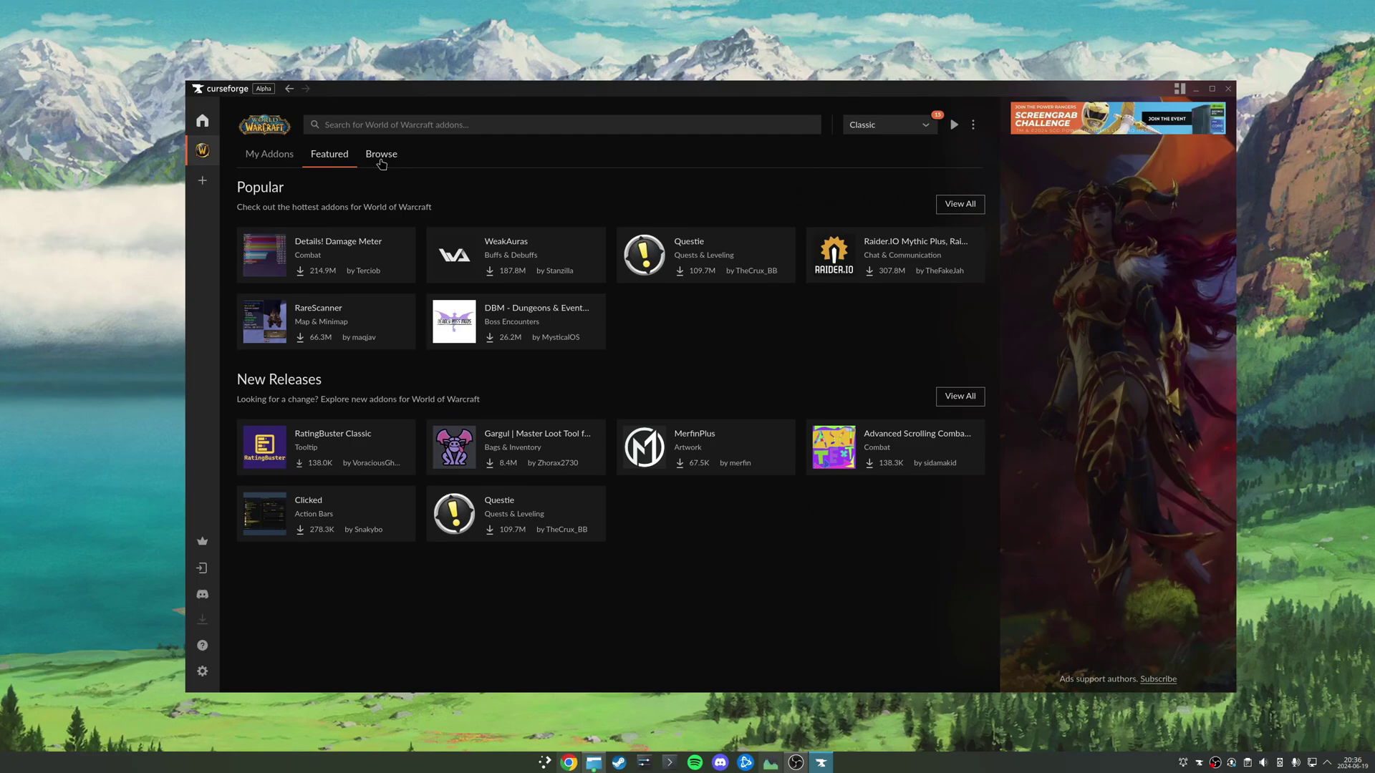
left_click(382, 161)
scroll(386, 365, "down", 3)
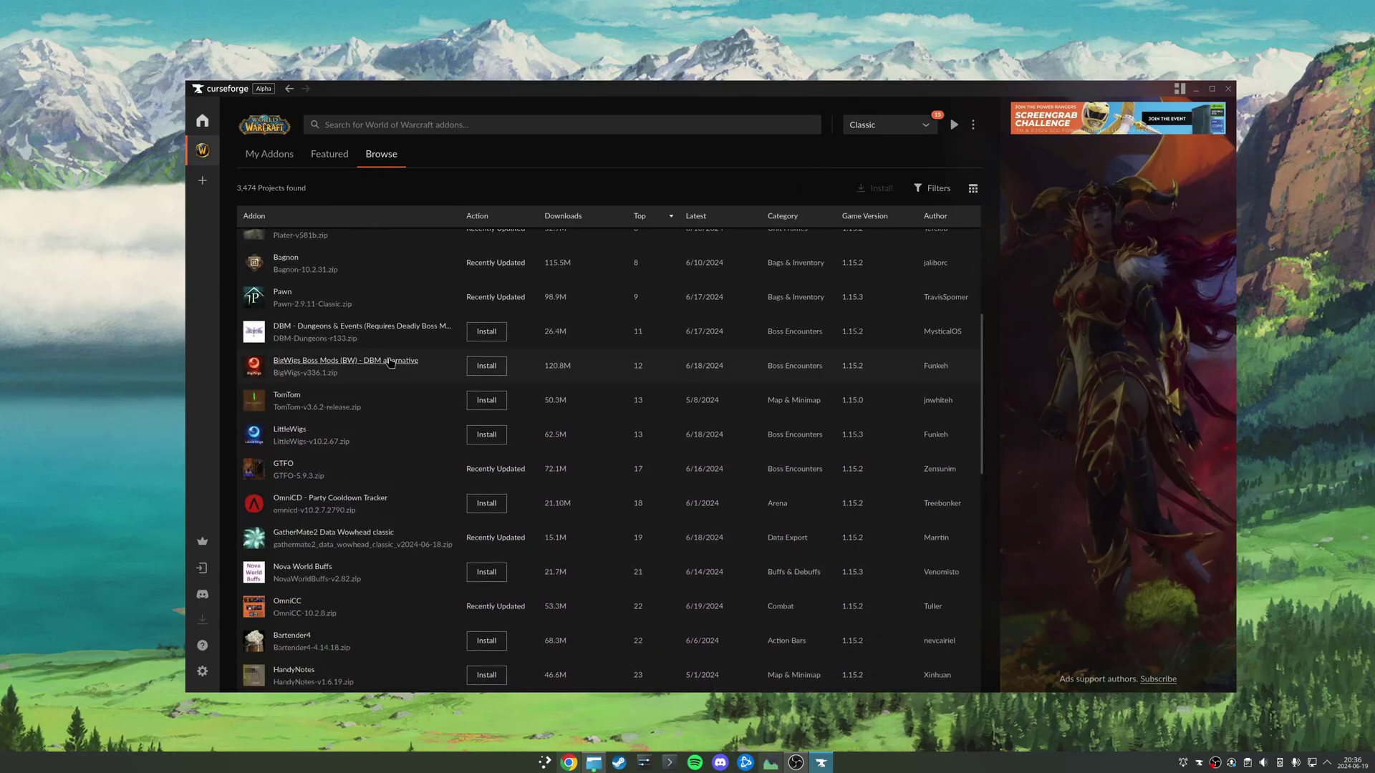
Search the World of Warcraft Classic addon catalogue for "restedxp" and install the RestedXP Guide addon.
scroll(391, 363, "up", 3)
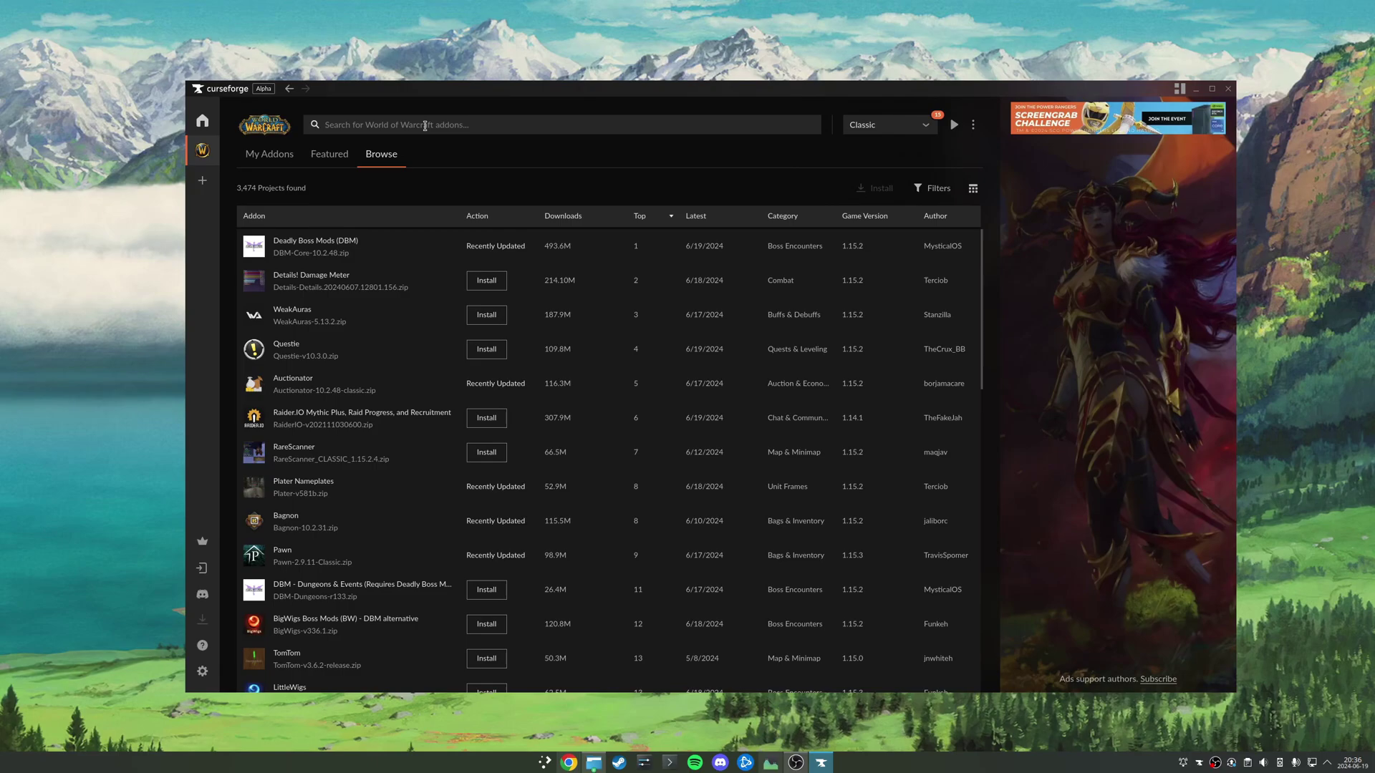
type("res")
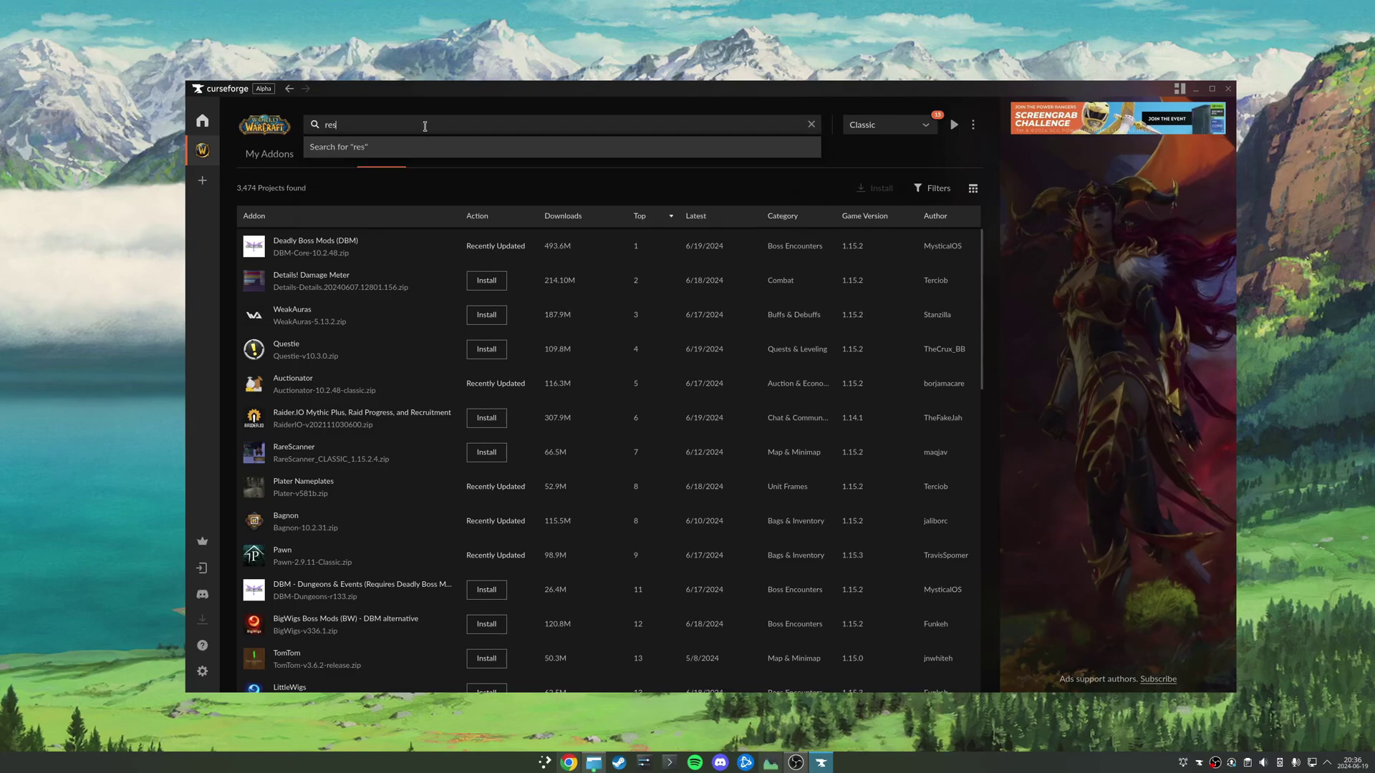
type("tedxp")
key("Return")
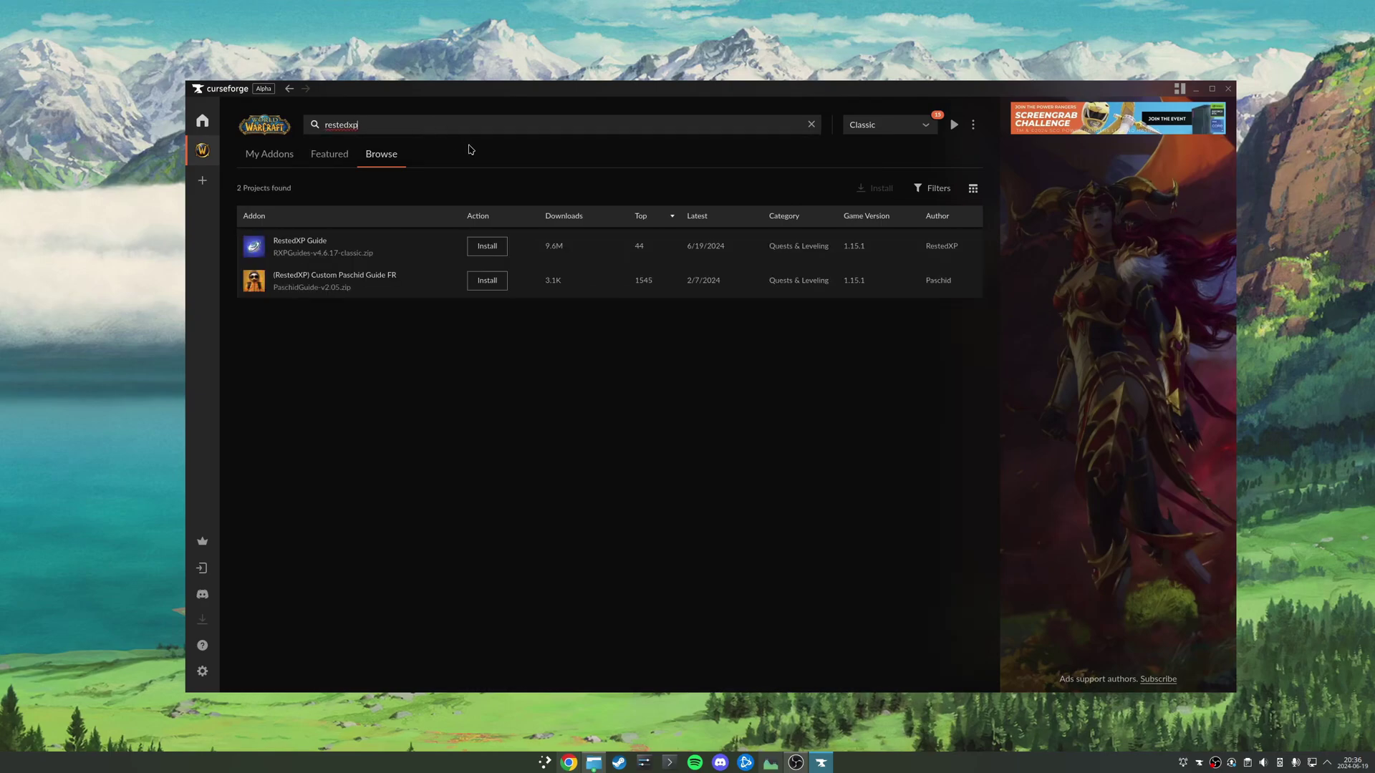
left_click(498, 245)
Check the list of installed addons for RestedXP Guide and close the CurseForge window.
left_click(275, 164)
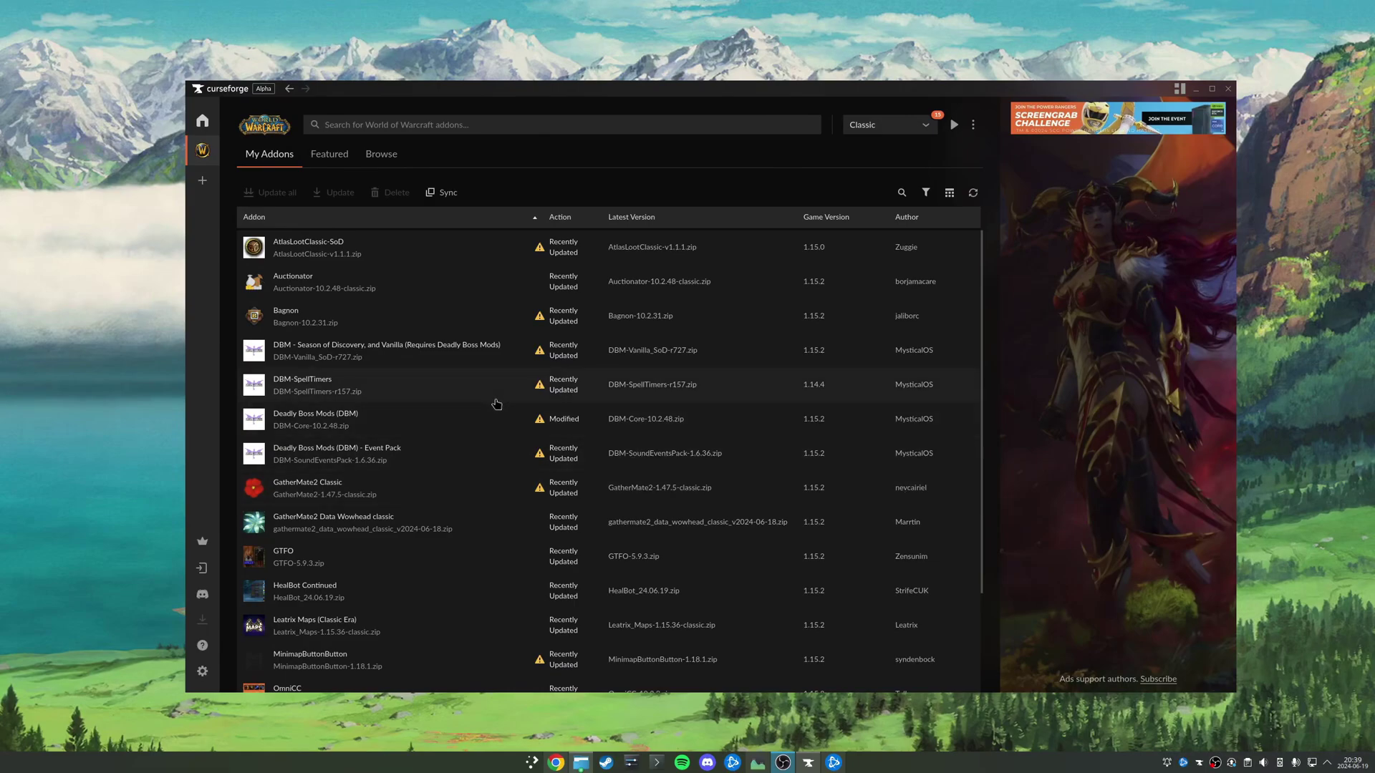
scroll(380, 443, "down", 3)
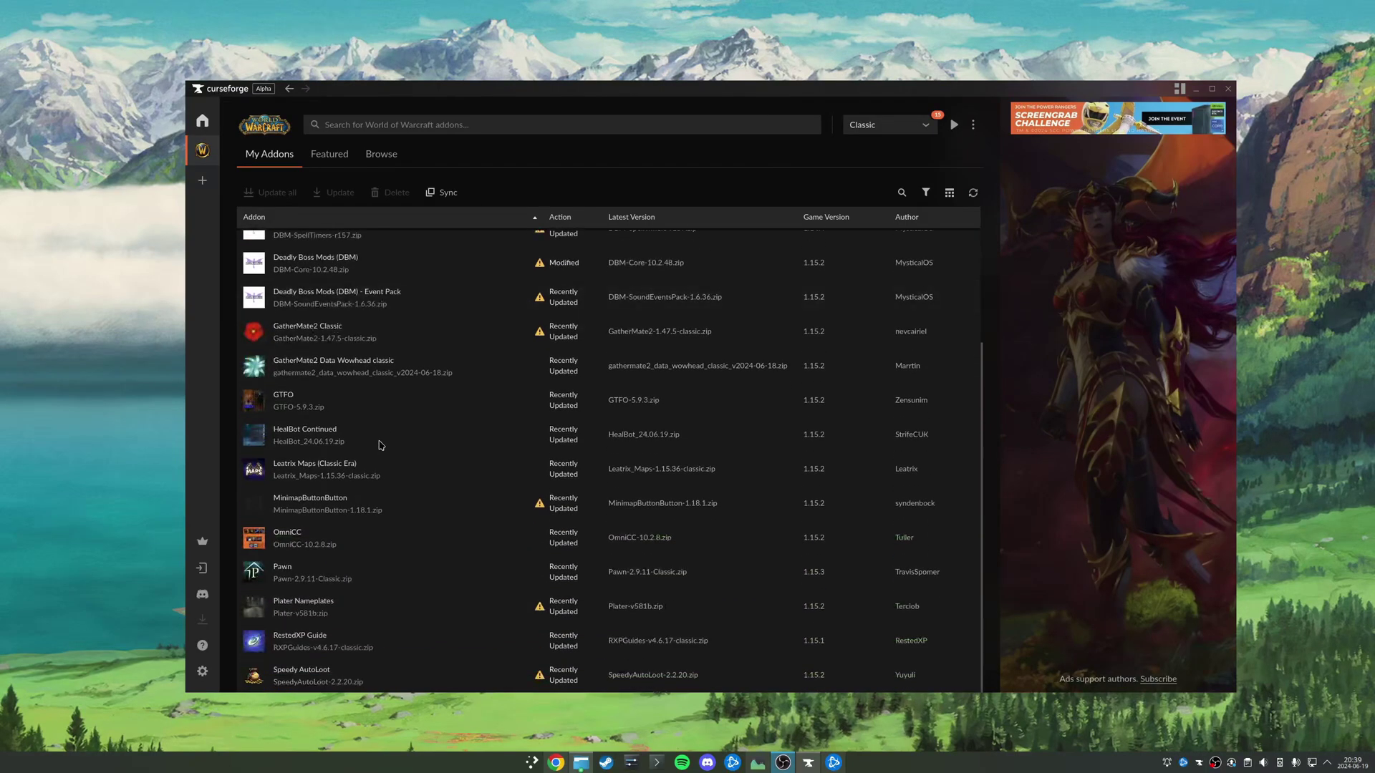
left_click(1227, 89)
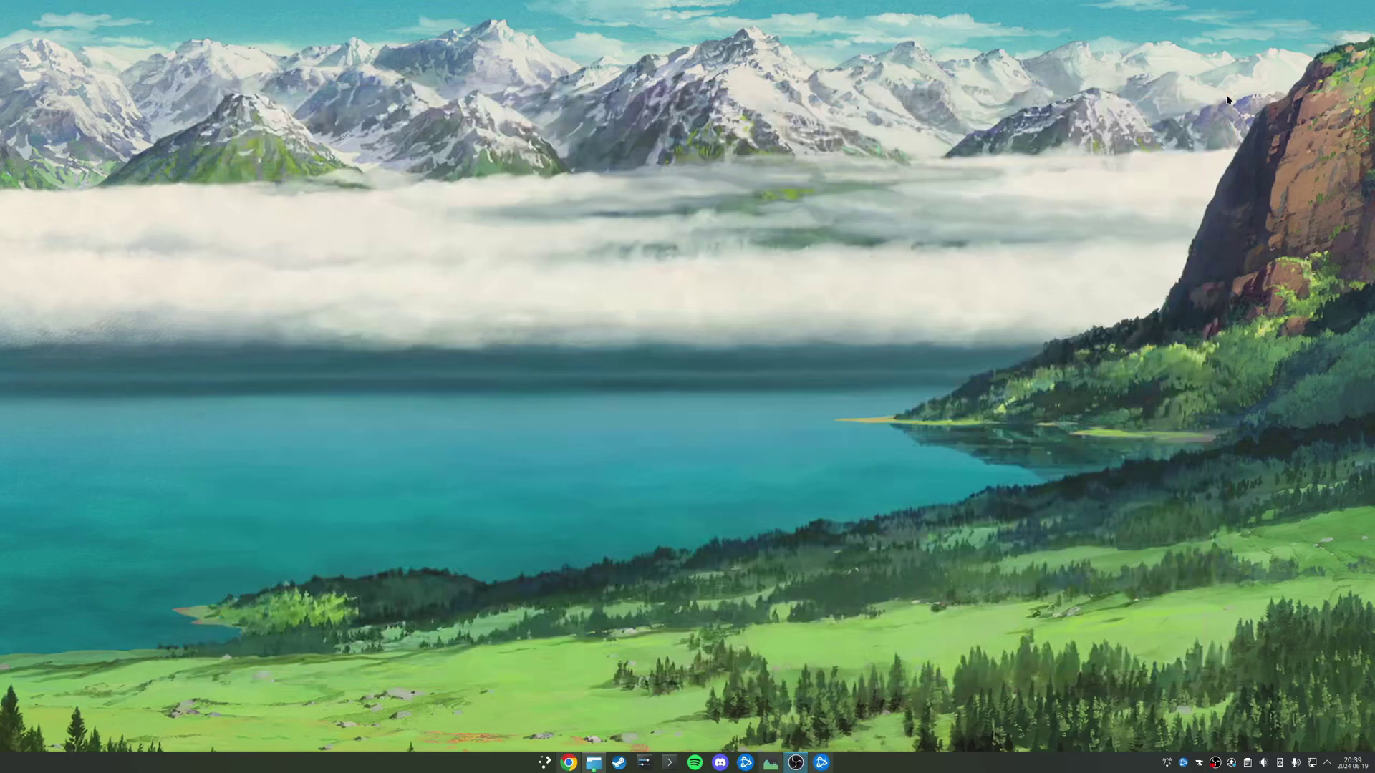
Switch to Battle.net, launch World of Warcraft Classic, and move the in-game RestedXP Guides panel to just above the character.
left_click(821, 761)
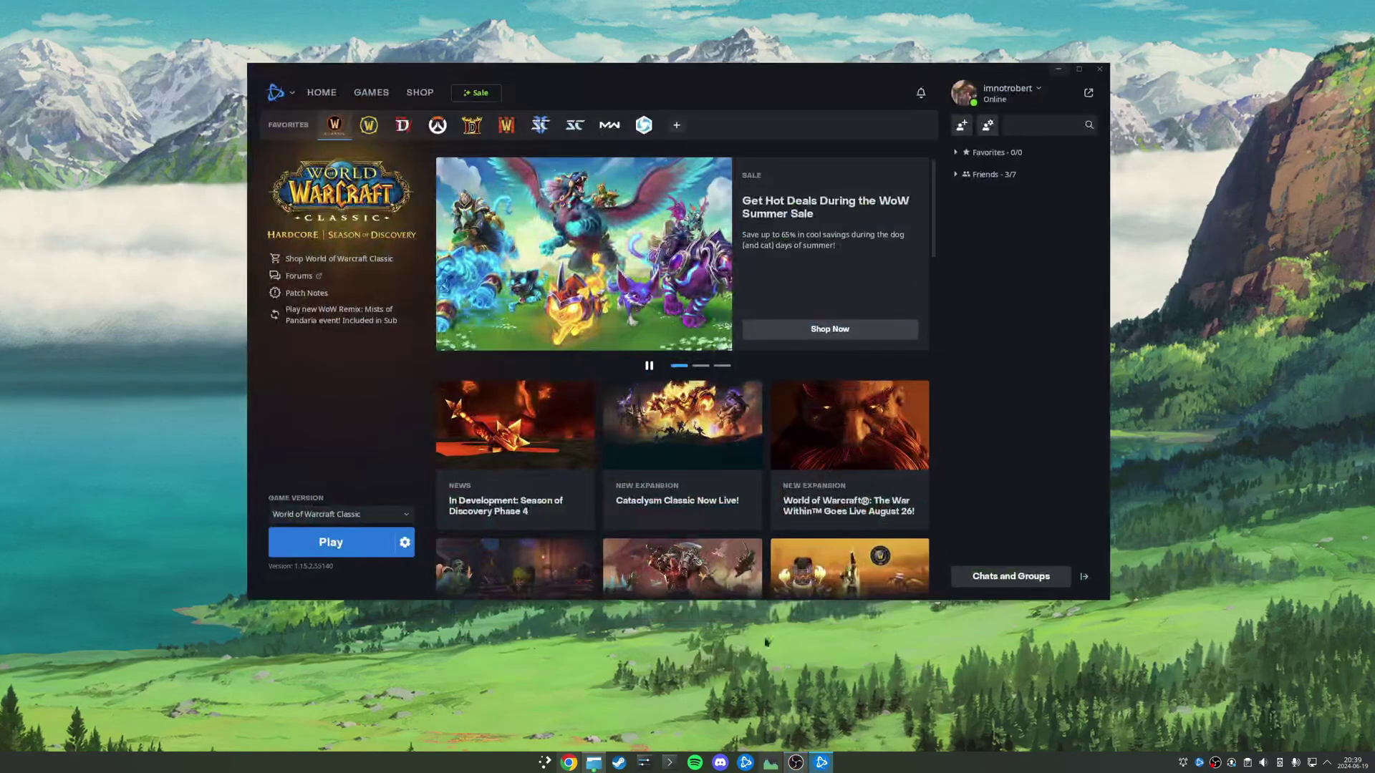
left_click(349, 553)
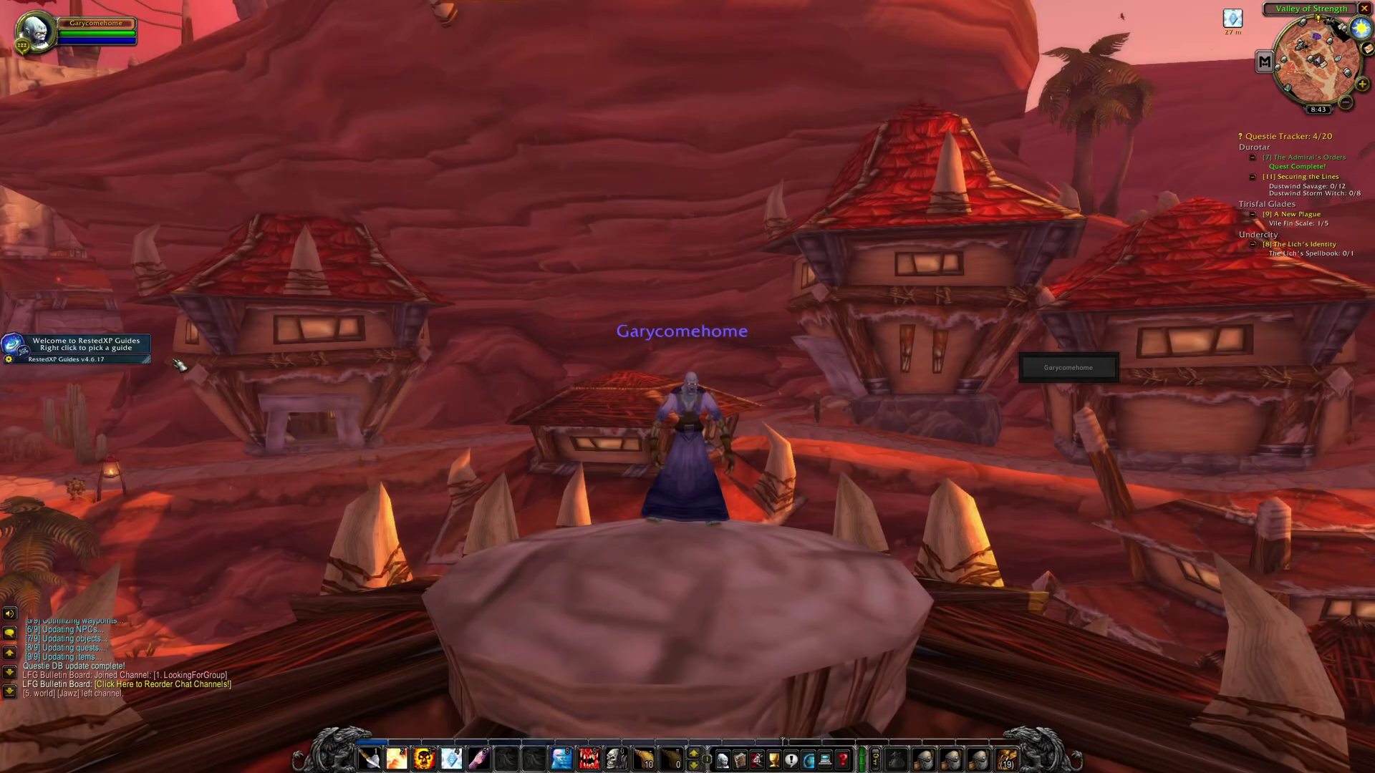
left_click_drag(134, 368, 745, 300)
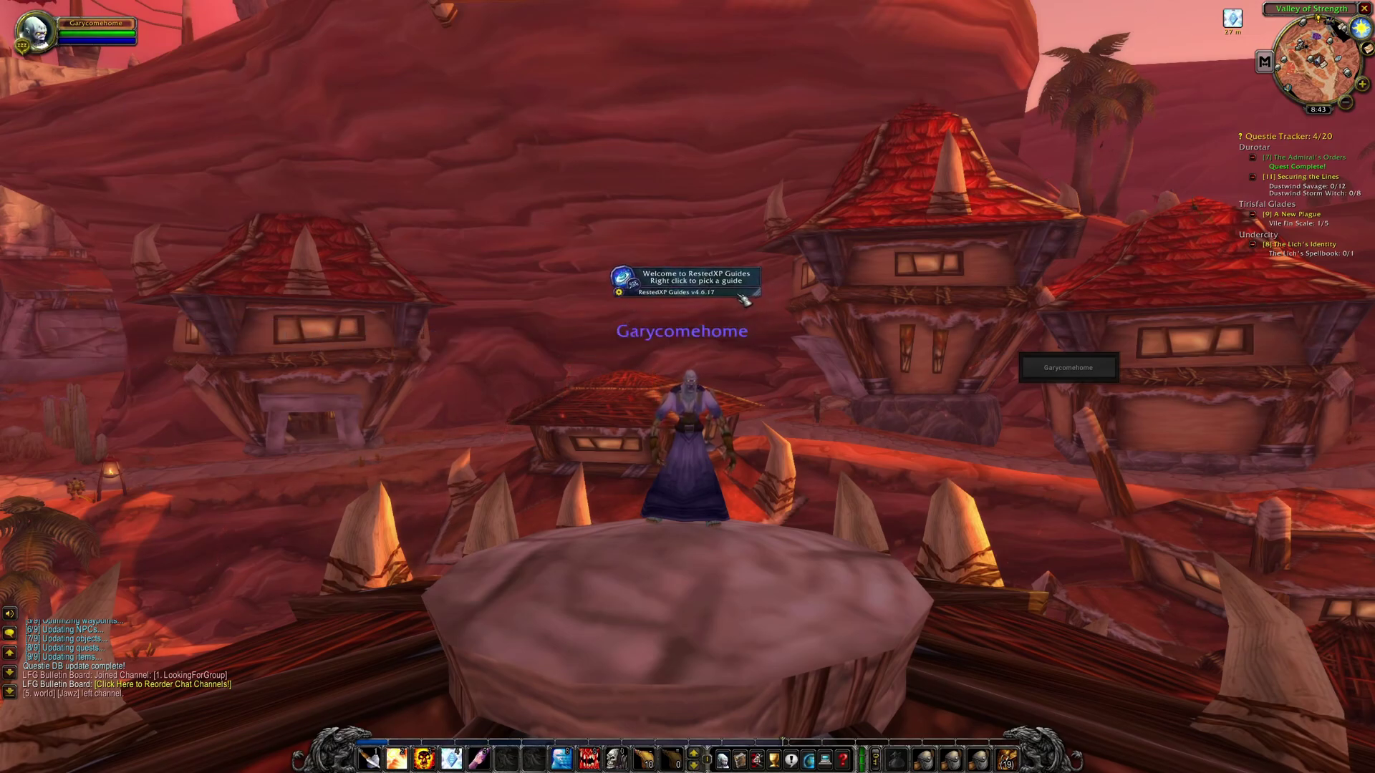